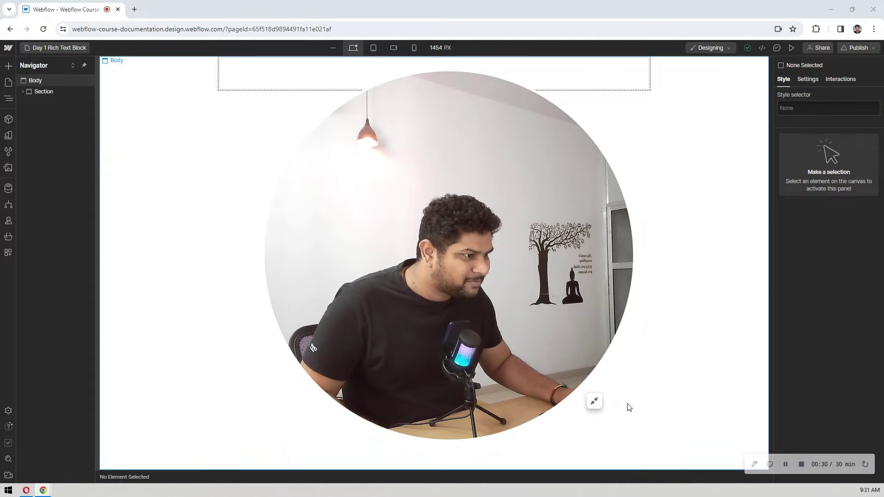
left_click(594, 401)
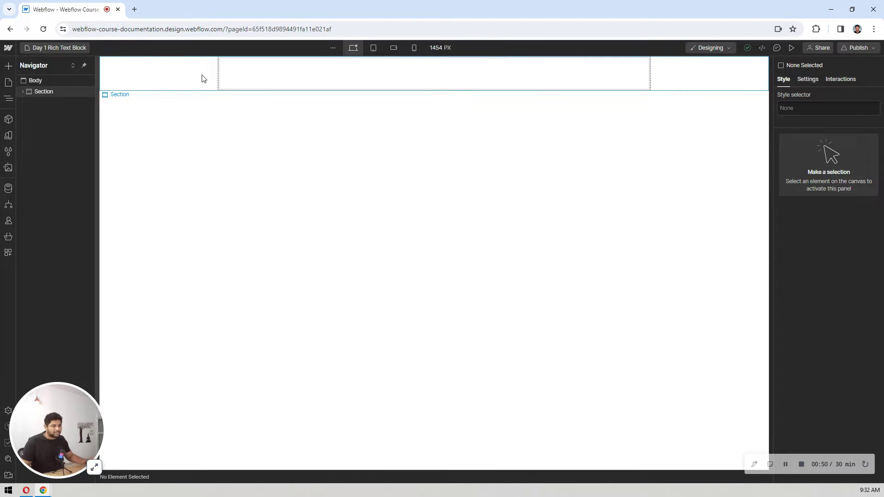
Add a Rich Text element inside the empty container on the page.
left_click(275, 79)
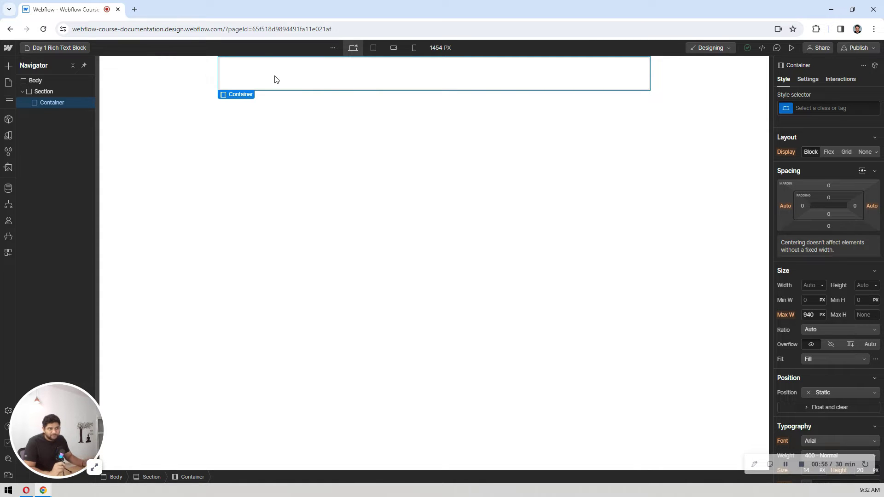
left_click(9, 66)
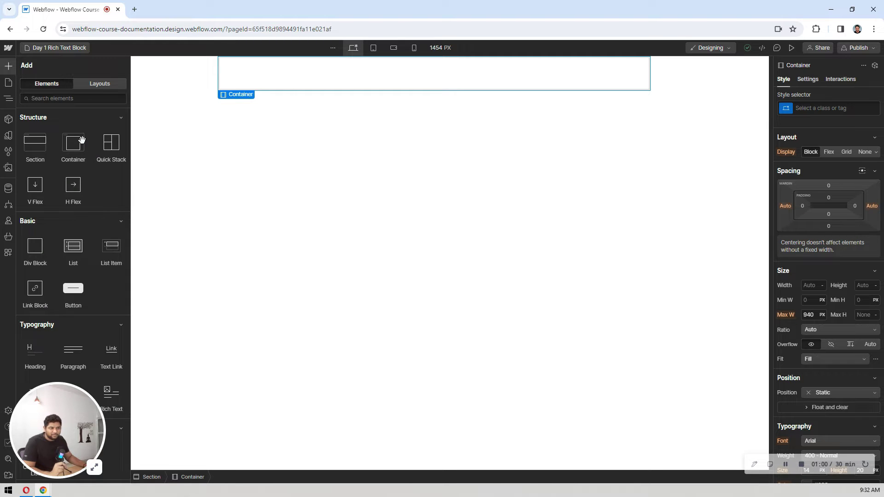
scroll(81, 140, "down", 4)
scroll(82, 140, "down", 7)
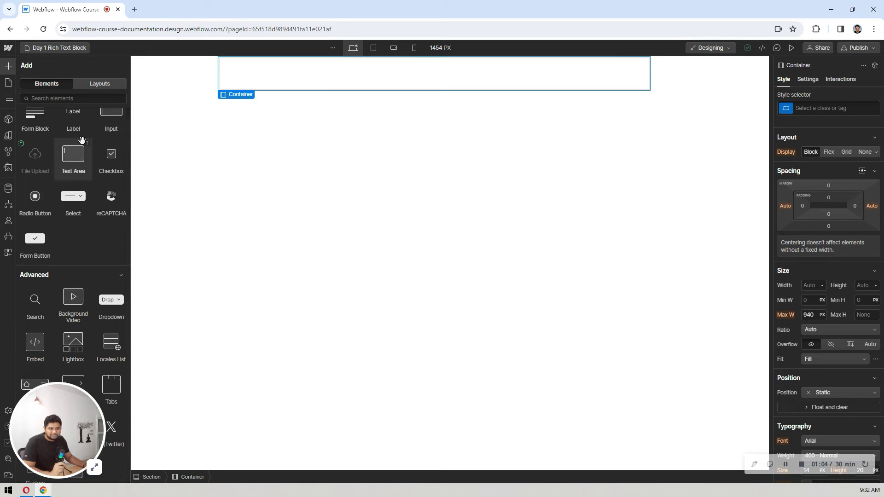
scroll(82, 140, "down", 2)
scroll(81, 140, "up", 2)
scroll(82, 141, "up", 7)
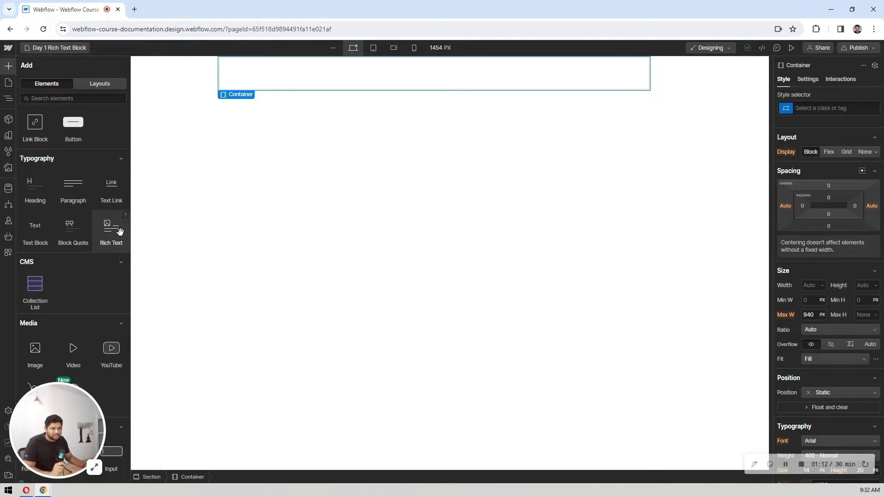
left_click_drag(120, 231, 312, 74)
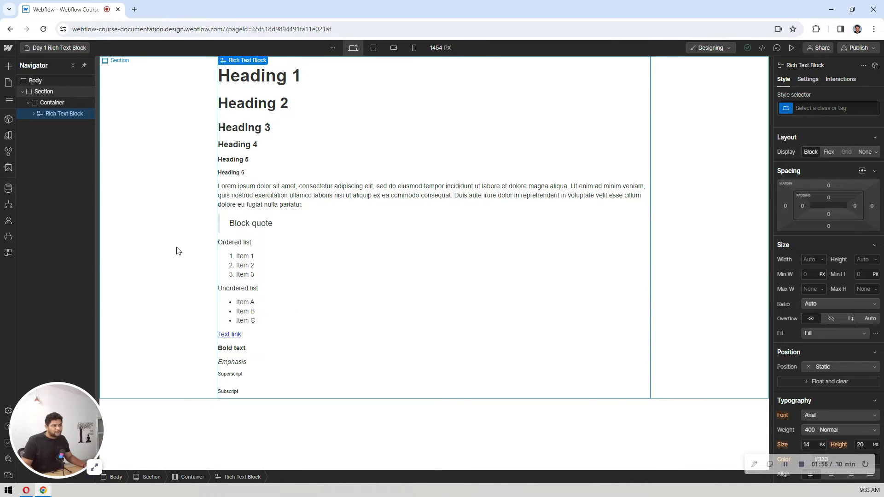
Add a Heading element to the section and move it into the container above the rich text block.
left_click(158, 192)
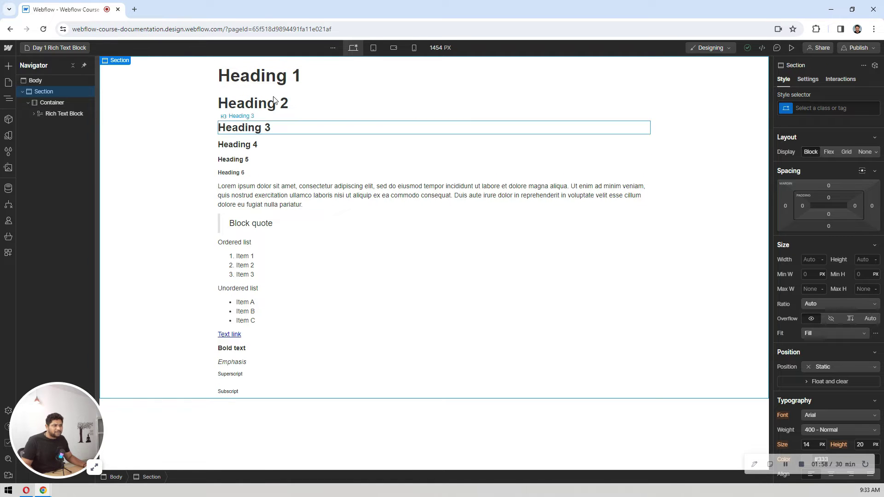
key("ctrl+e")
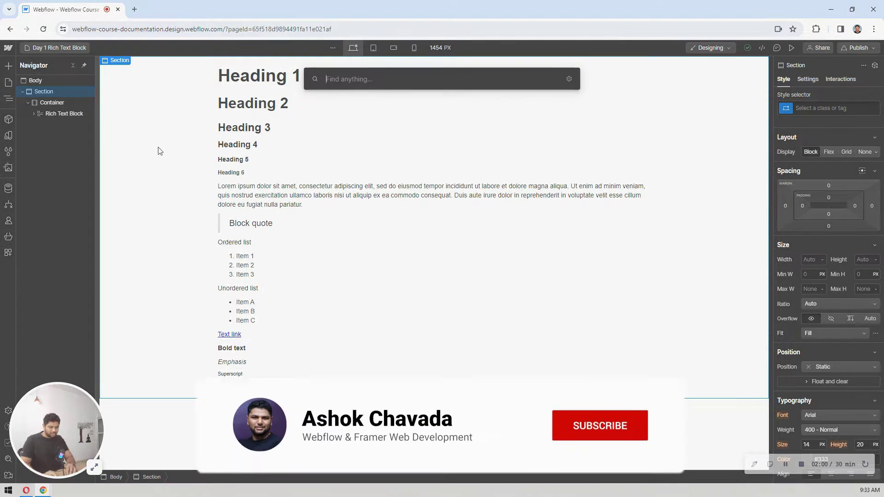
type("head")
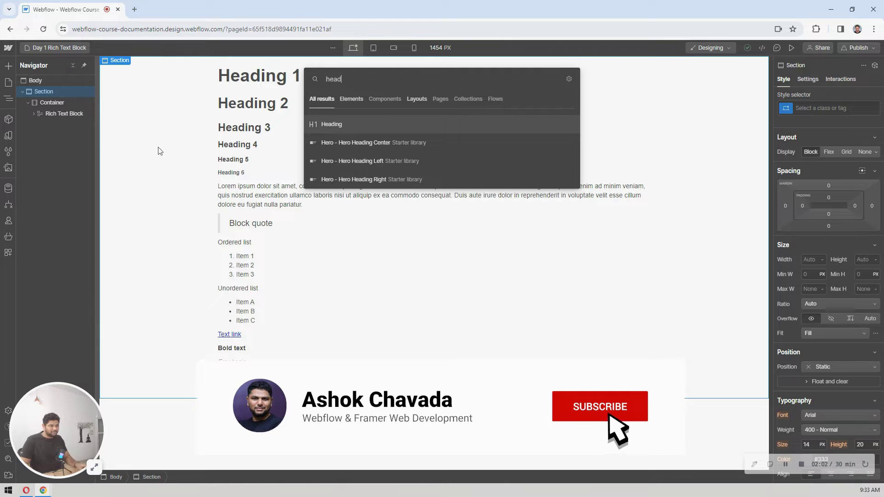
key("Return")
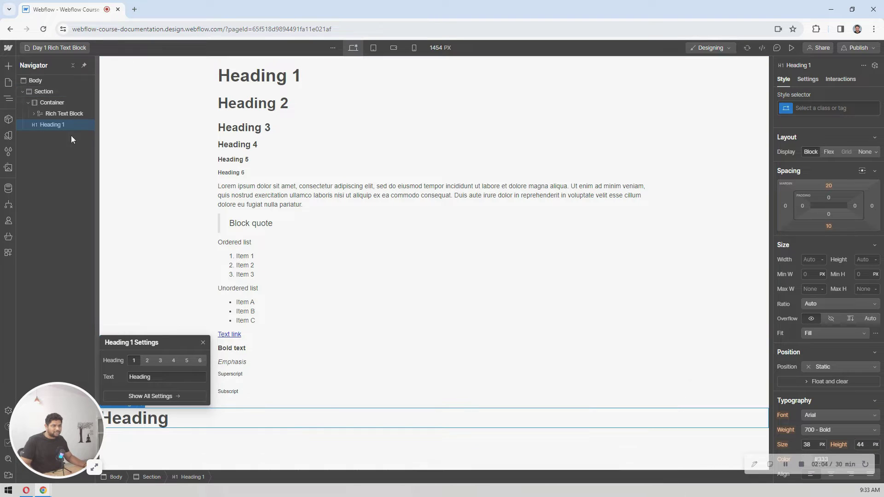
left_click_drag(54, 122, 75, 116)
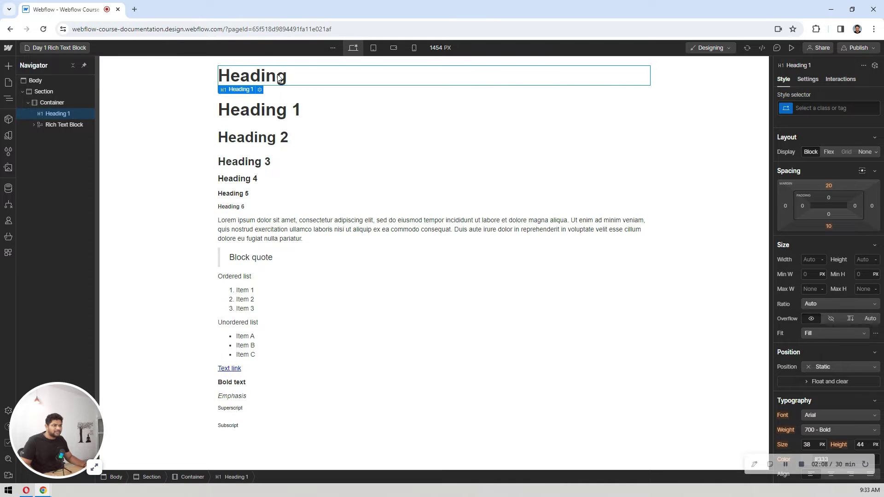
Change the text of the standalone heading above the rich text block to "Heading 1".
double_click(280, 78)
left_click(299, 79)
type("1")
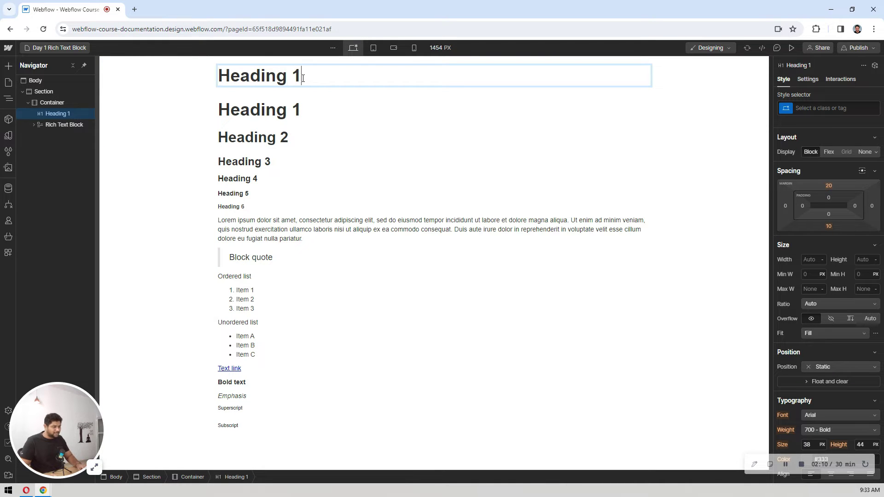
left_click(192, 110)
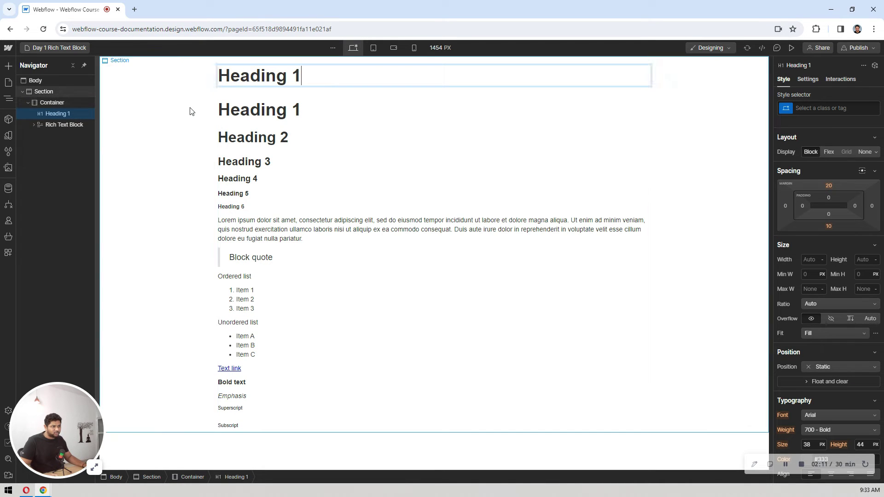
Inspect the rich text block's own Heading 1, and delete the standalone heading above the block.
left_click(272, 113)
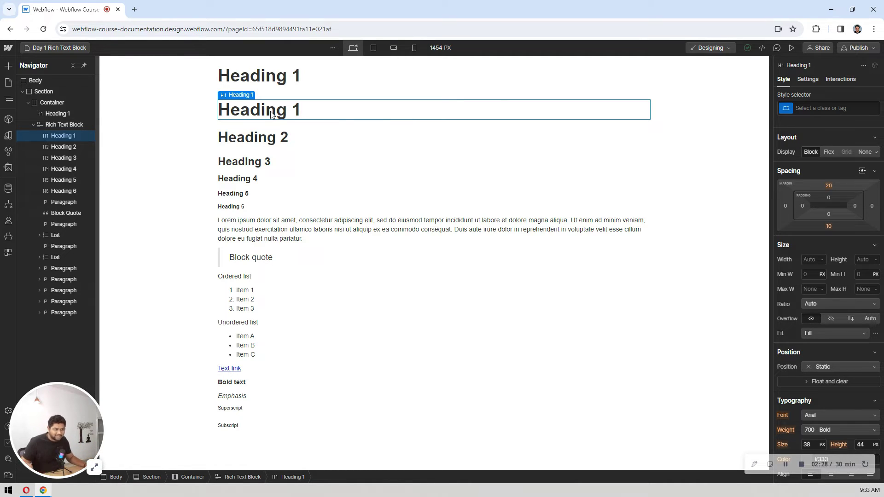
left_click(276, 79)
key("Delete")
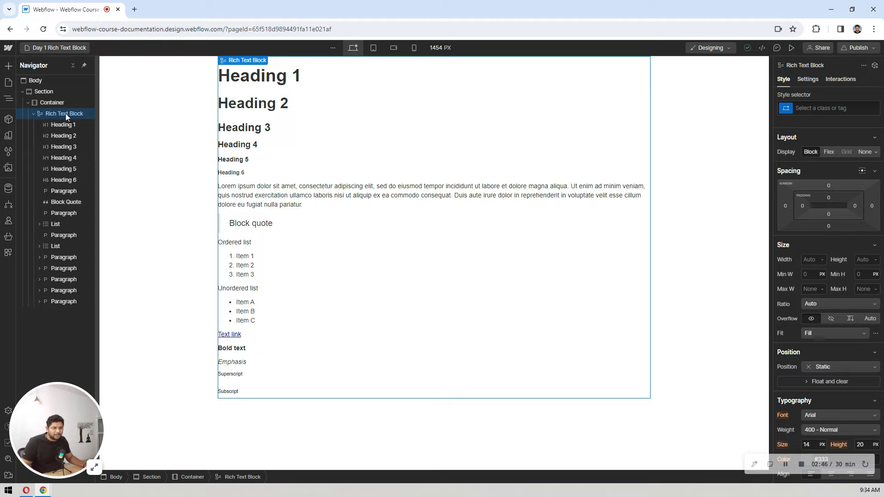
Create a new class named blog-rich-block on the rich text block.
left_click(782, 106)
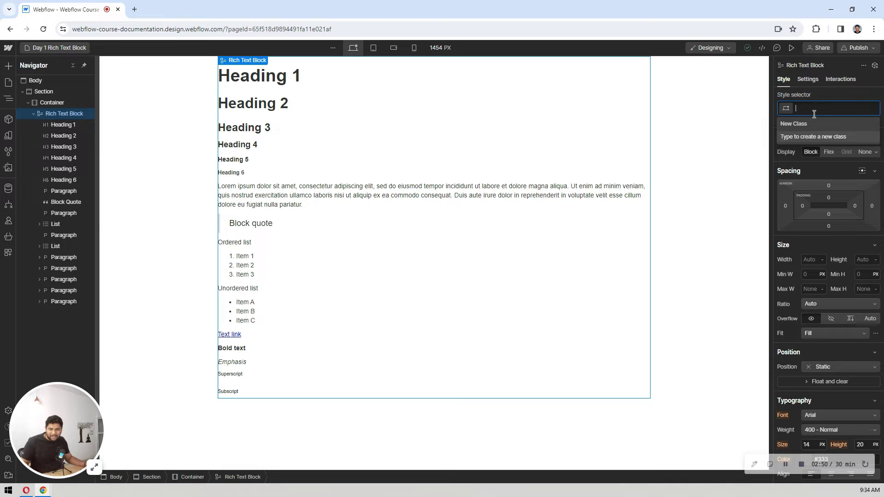
type("blog")
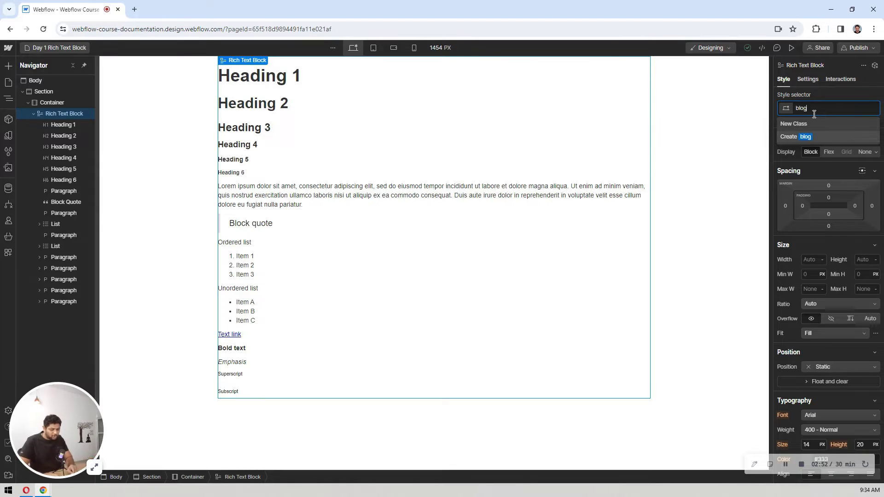
type("-rich-bl")
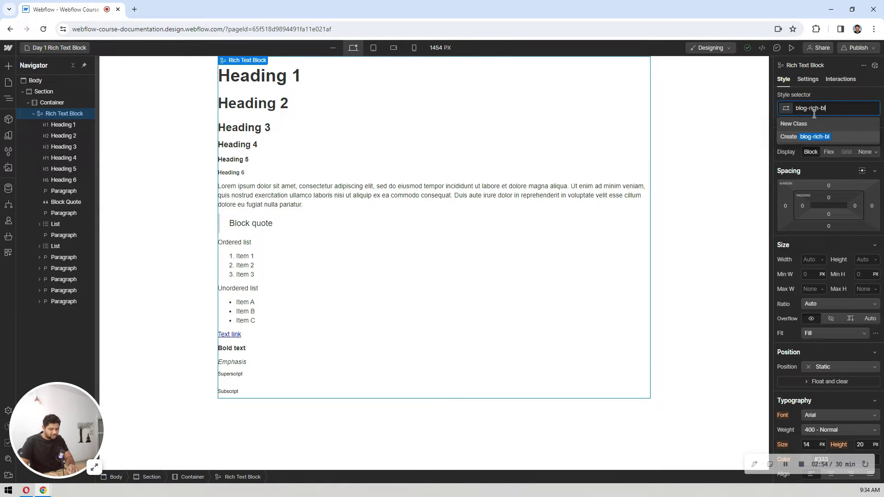
type("ock")
key("Return")
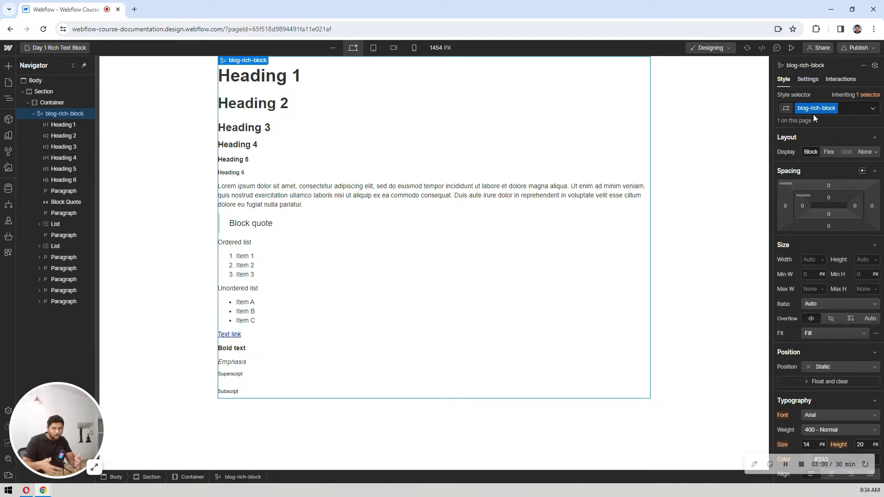
left_click(282, 83)
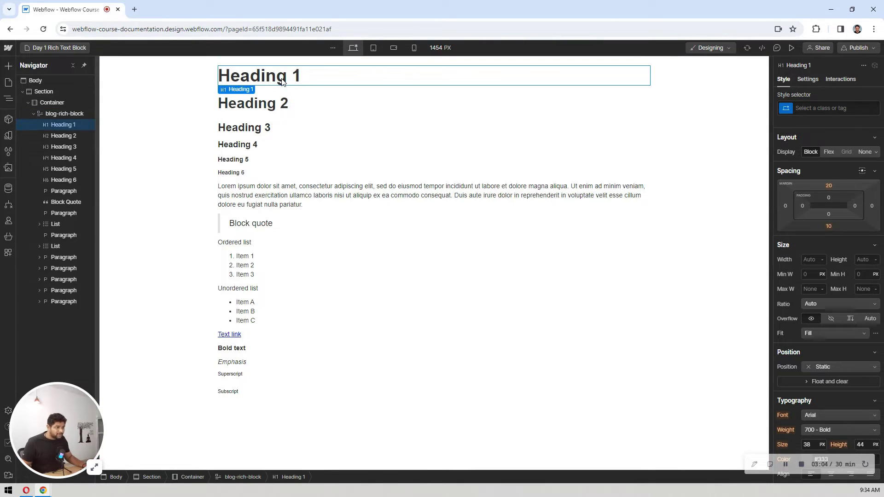
left_click(811, 108)
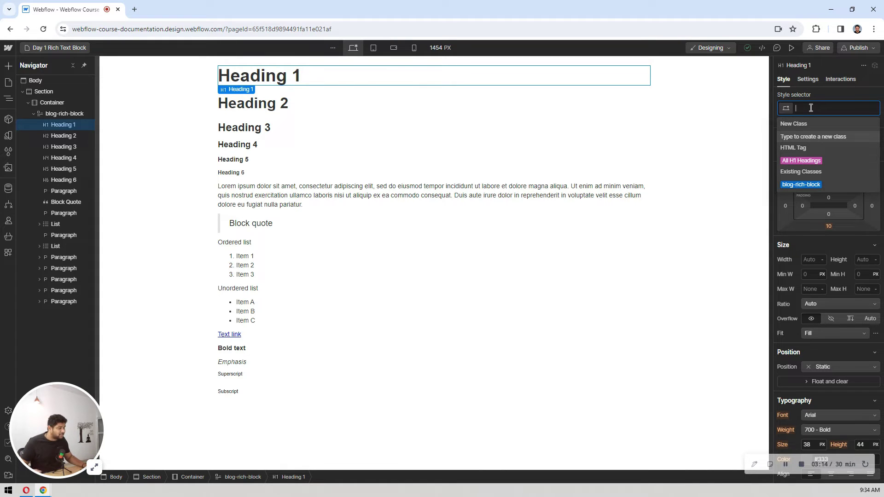
left_click(805, 162)
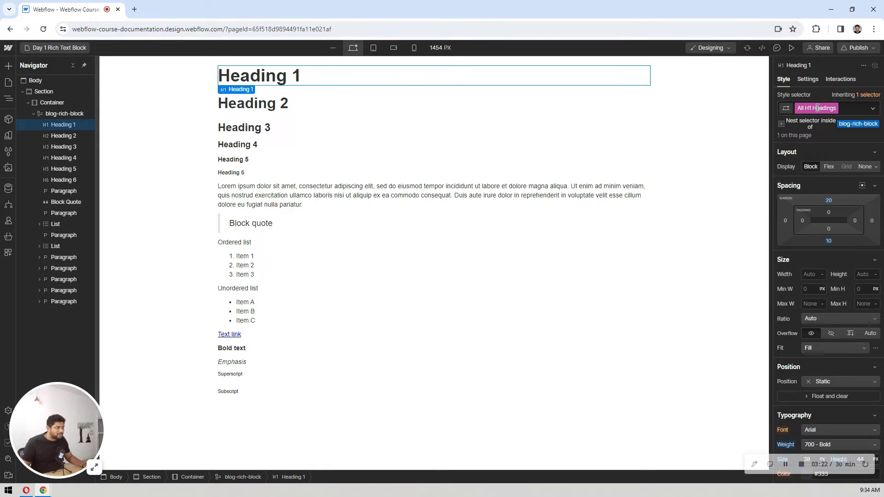
left_click(855, 107)
key("Escape")
left_click(853, 109)
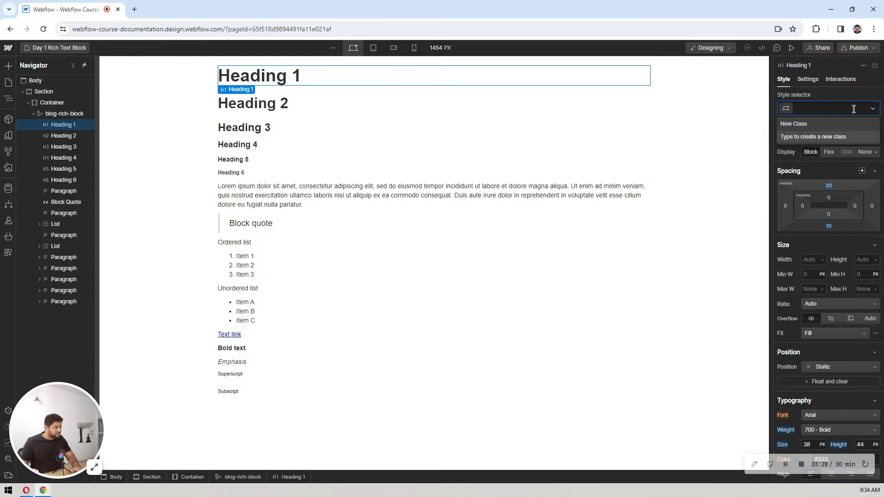
left_click(265, 105)
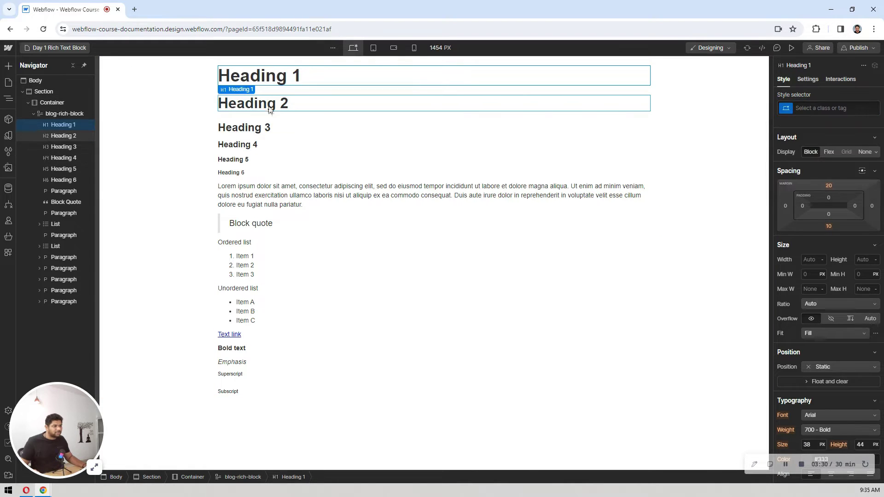
Target Heading 1 in the rich text block with the All H1 Headings tag, nested inside blog-rich-block.
left_click(295, 76)
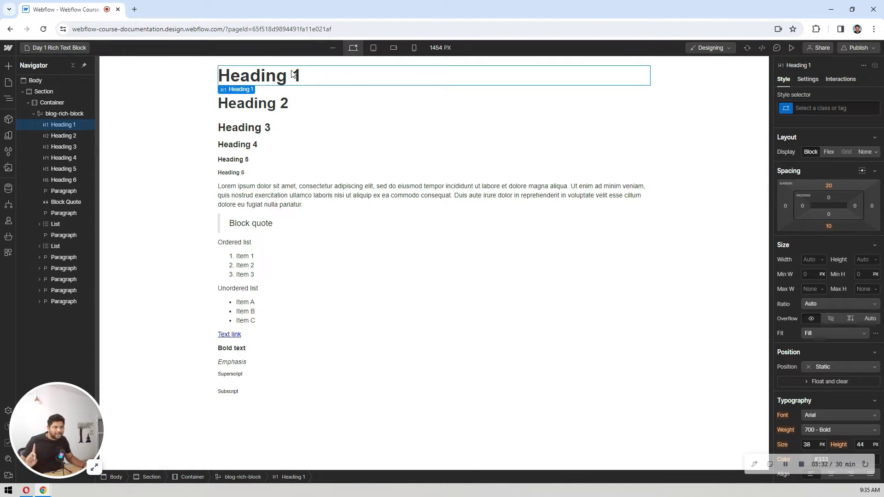
left_click(814, 109)
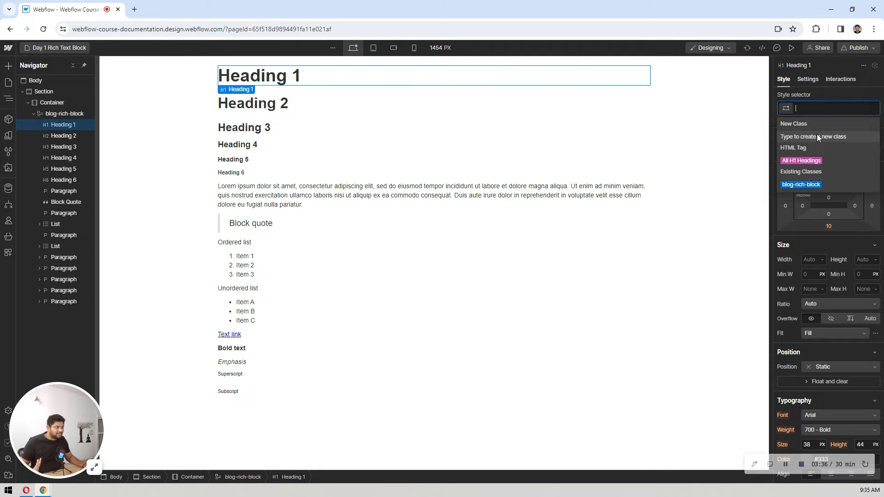
left_click(795, 162)
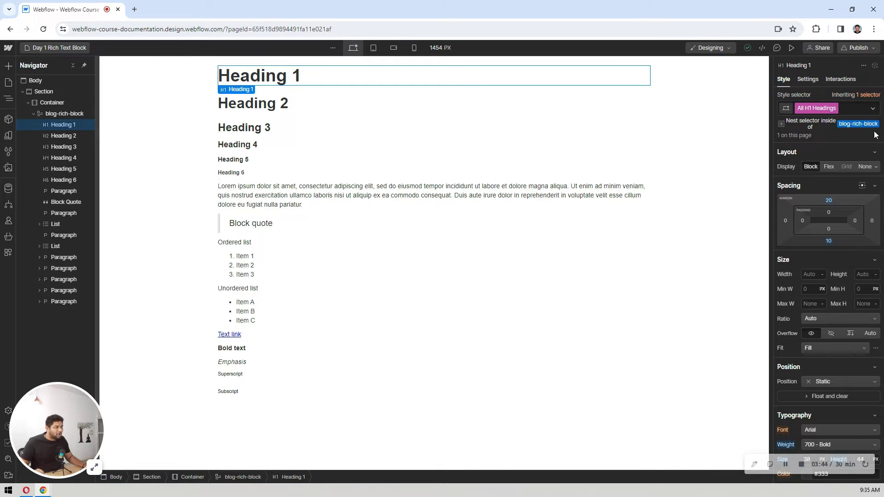
left_click(781, 125)
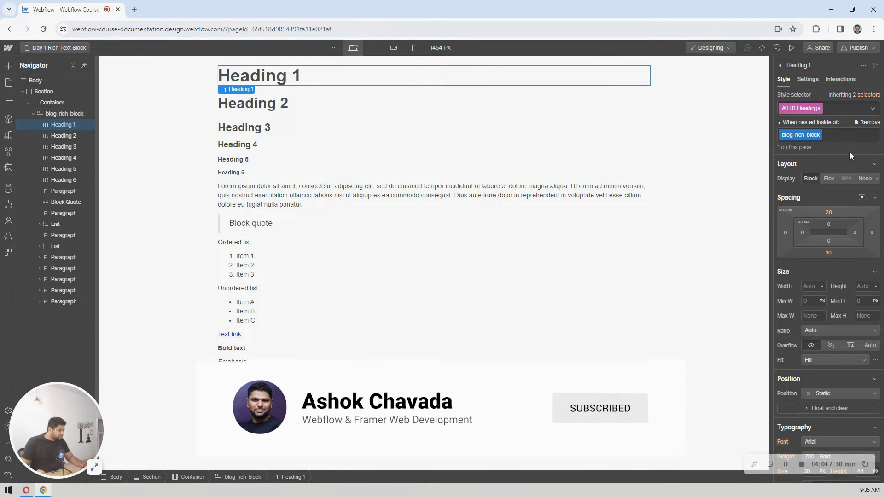
Set the nested H1 headings' font size to 48 px and line height to 64 px.
scroll(806, 217, "down", 5)
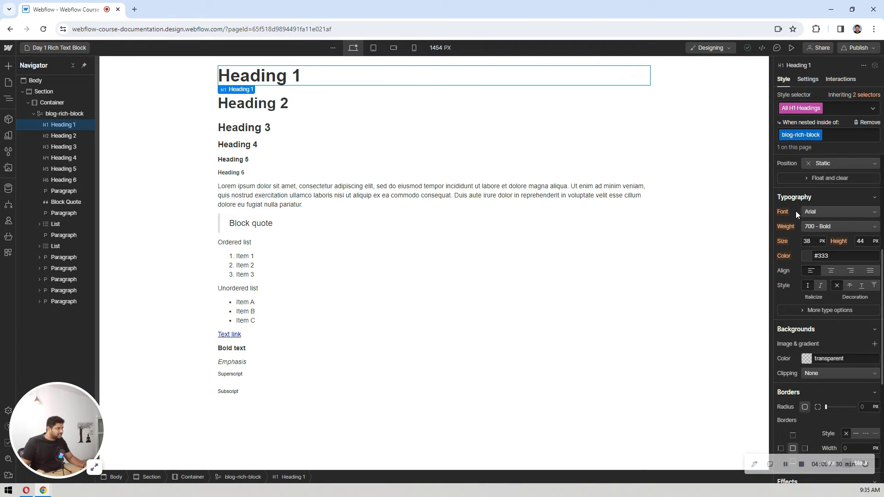
left_click(813, 243)
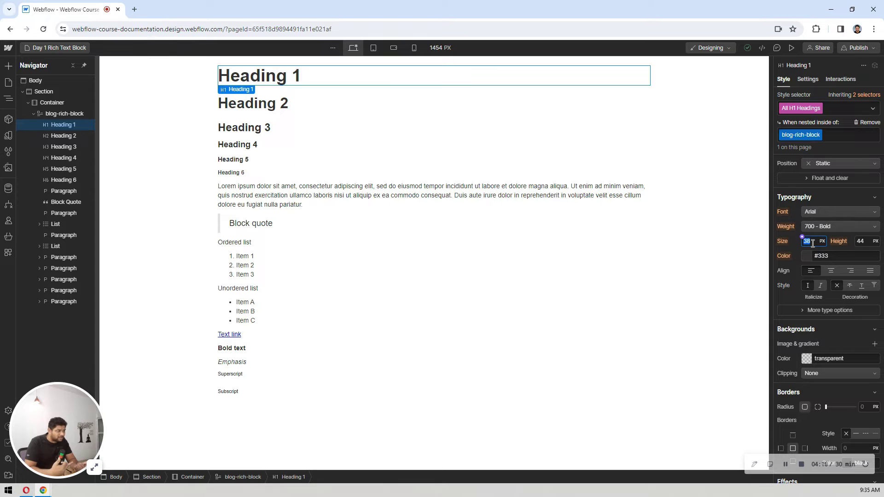
type("48")
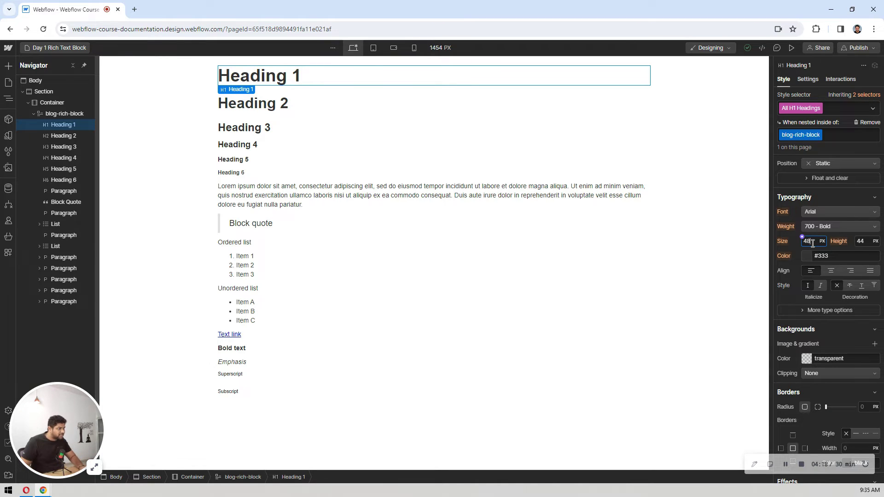
left_click(868, 241)
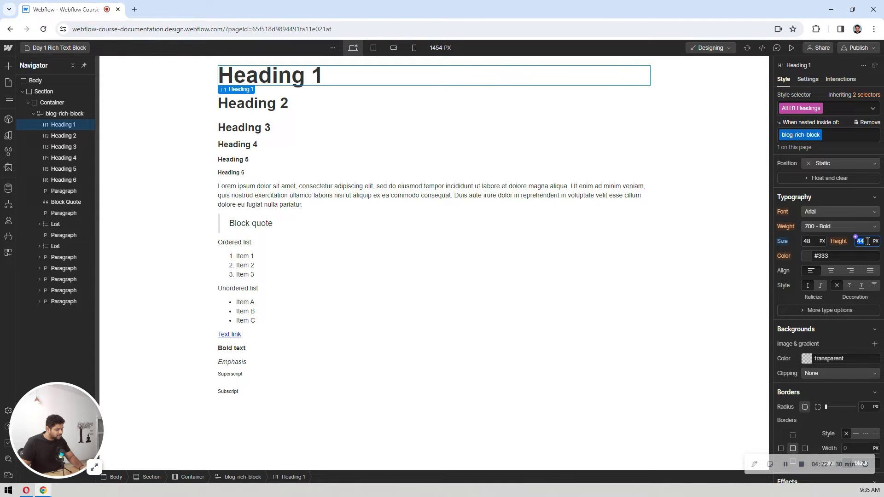
type("56")
key("Return")
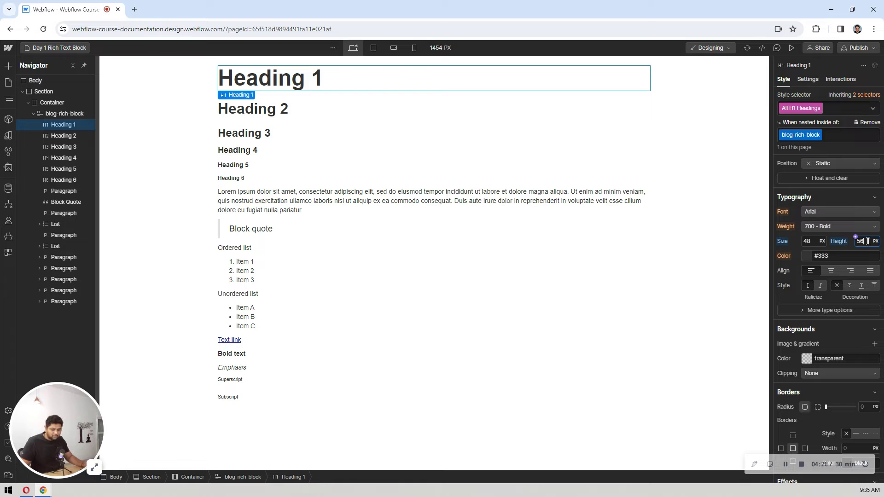
double_click(868, 242)
type("64")
key("Return")
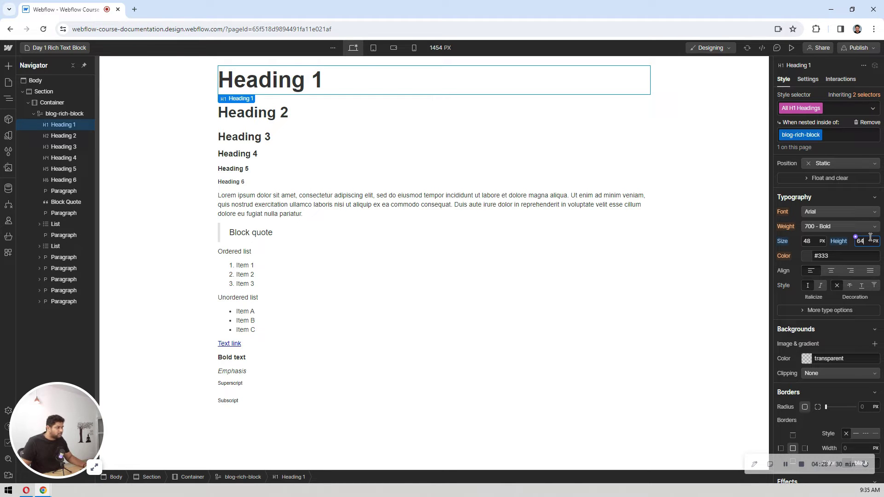
Set the nested H1 headings' text color to black and their font to Open Sans.
left_click(807, 257)
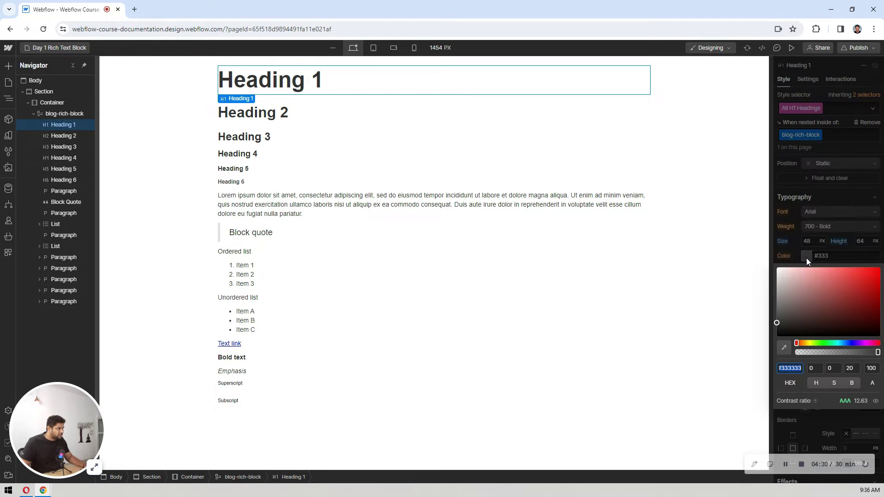
left_click_drag(789, 306, 755, 367)
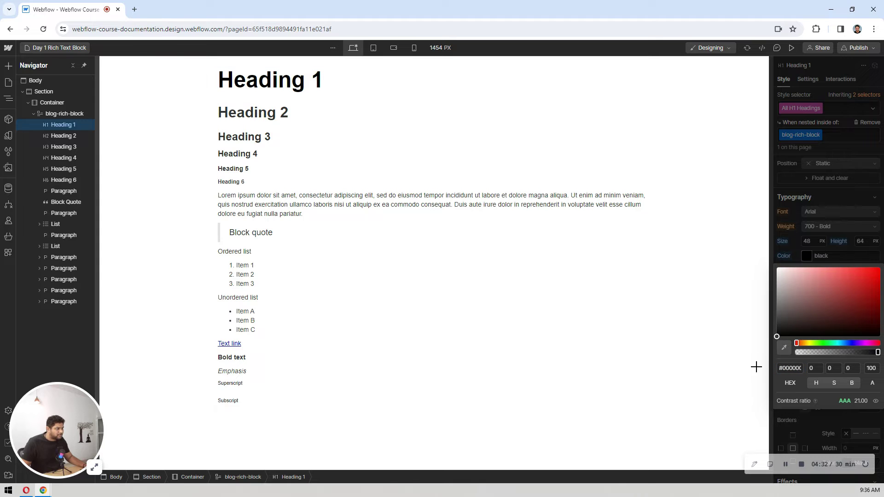
left_click(824, 227)
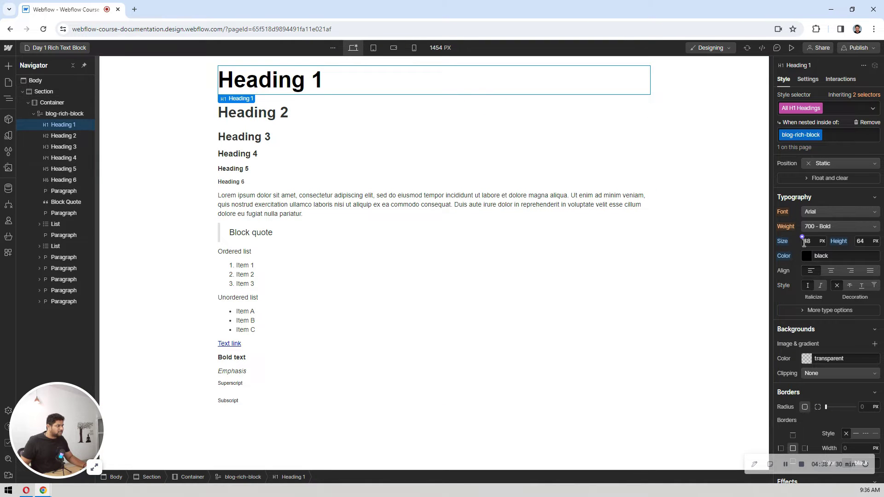
left_click(829, 214)
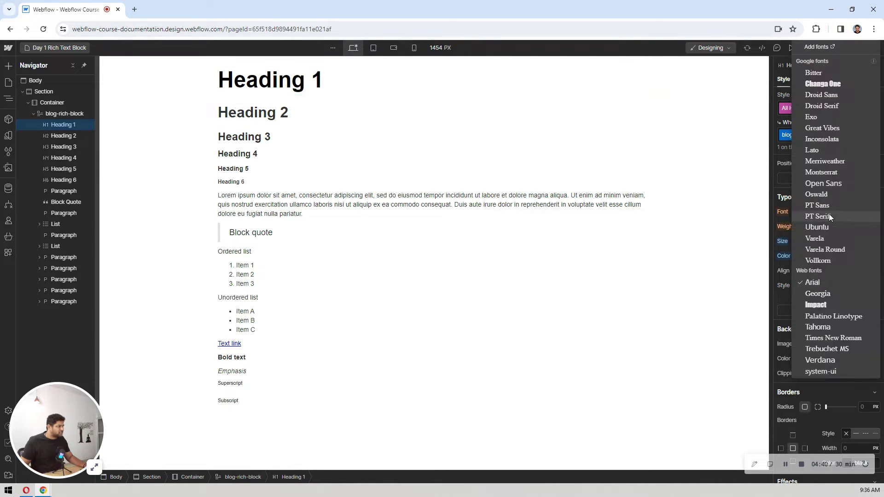
left_click(827, 181)
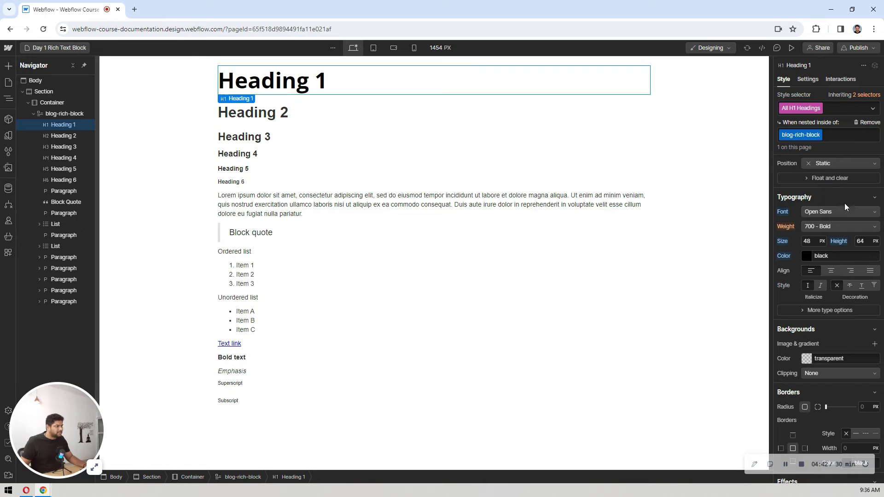
left_click(212, 107)
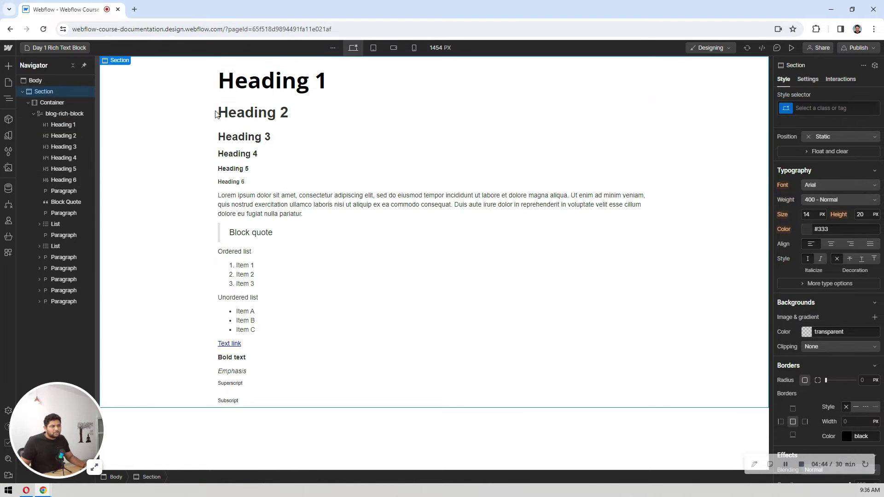
left_click(311, 104)
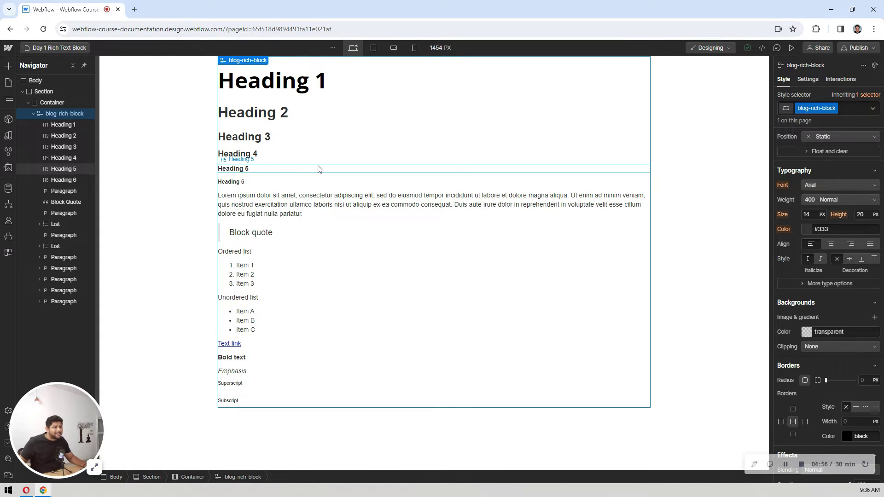
Target the lorem ipsum paragraph with the All Paragraphs tag, nested inside blog-rich-block.
left_click(290, 197)
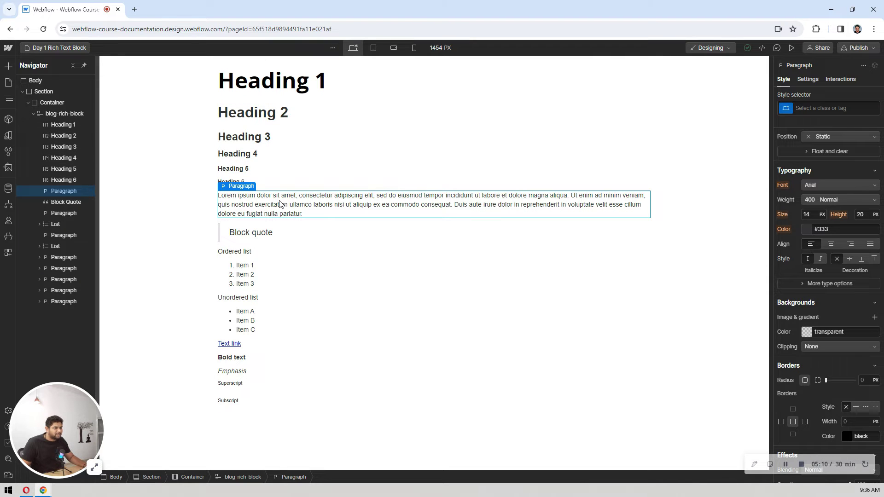
left_click(827, 107)
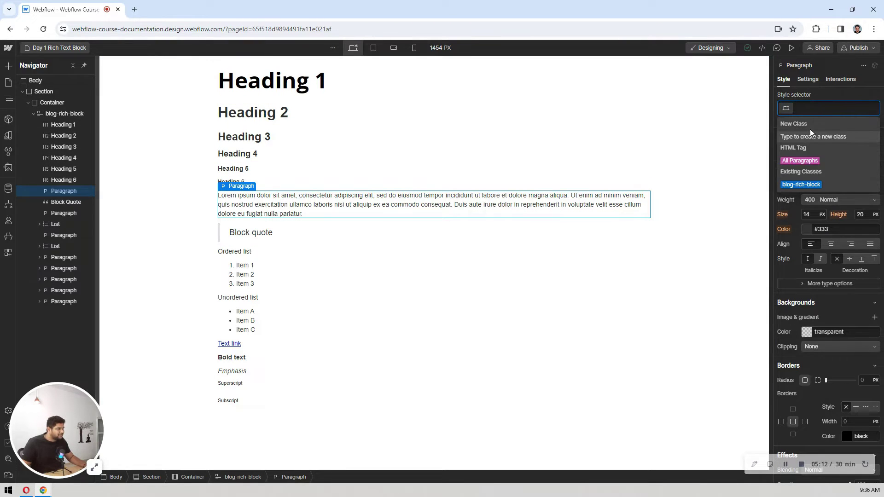
left_click(790, 161)
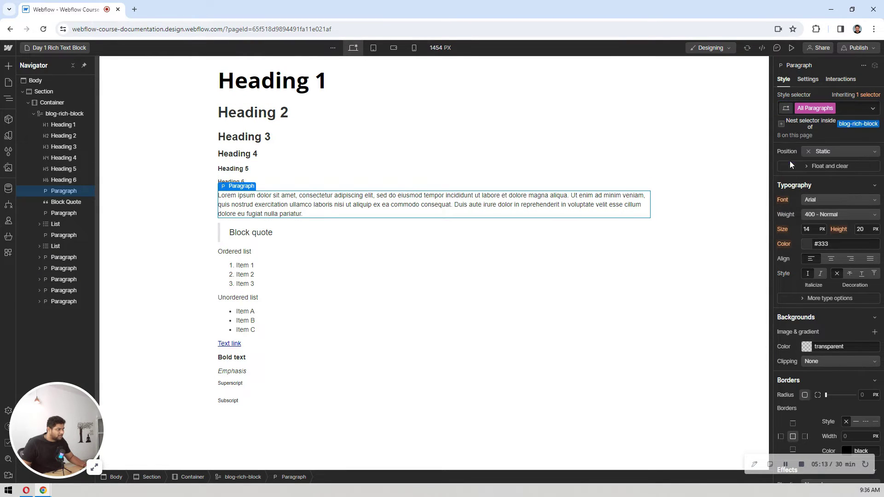
left_click(798, 124)
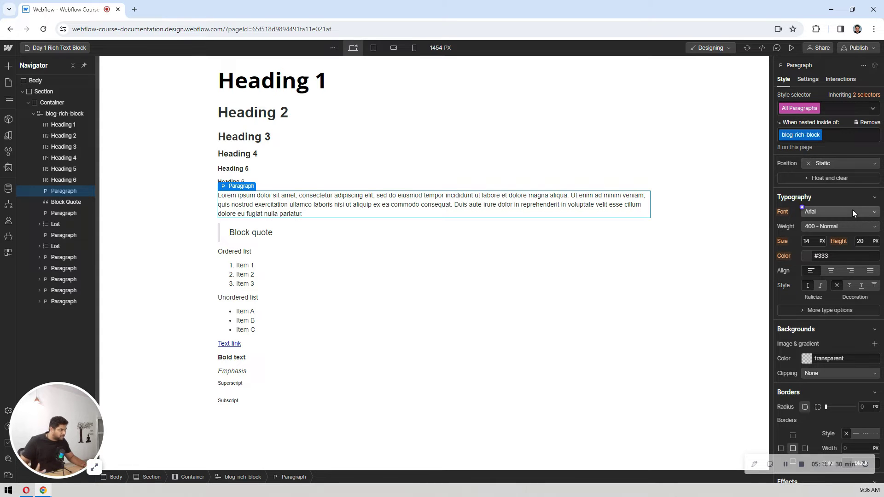
Set the nested paragraphs' font size to 16 px and line height to 24 px.
left_click(809, 242)
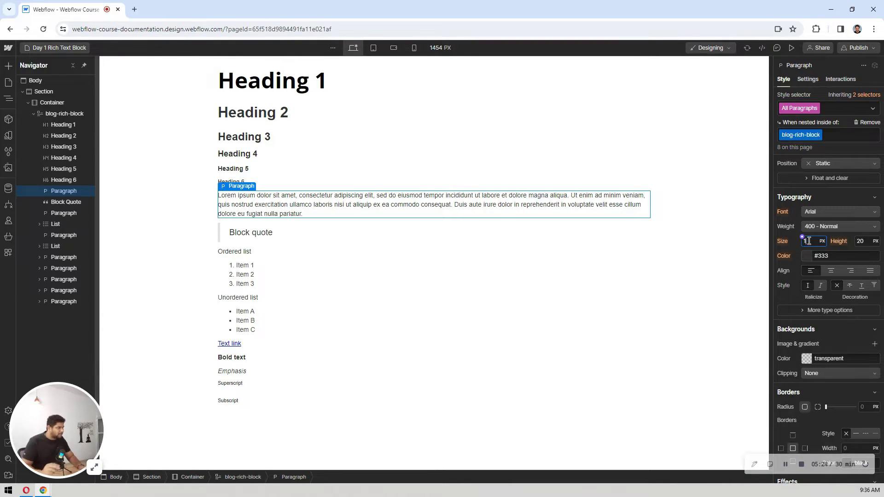
type("16")
left_click(863, 245)
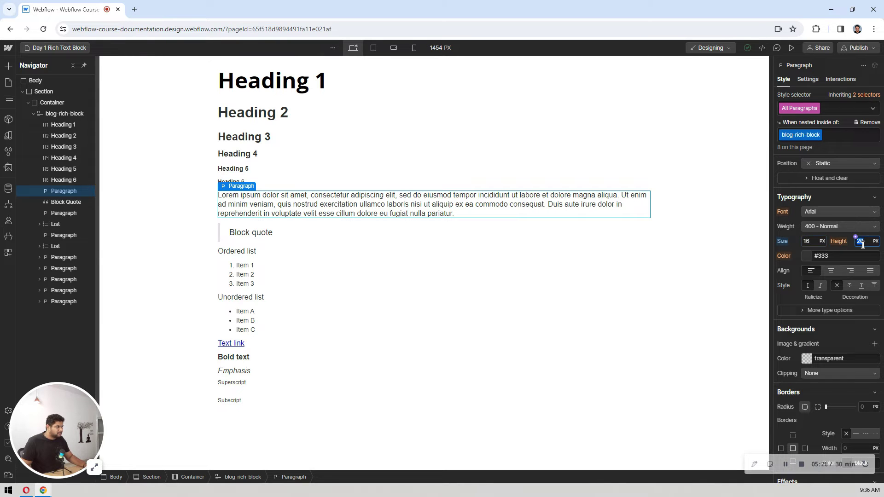
type("24")
key("Return")
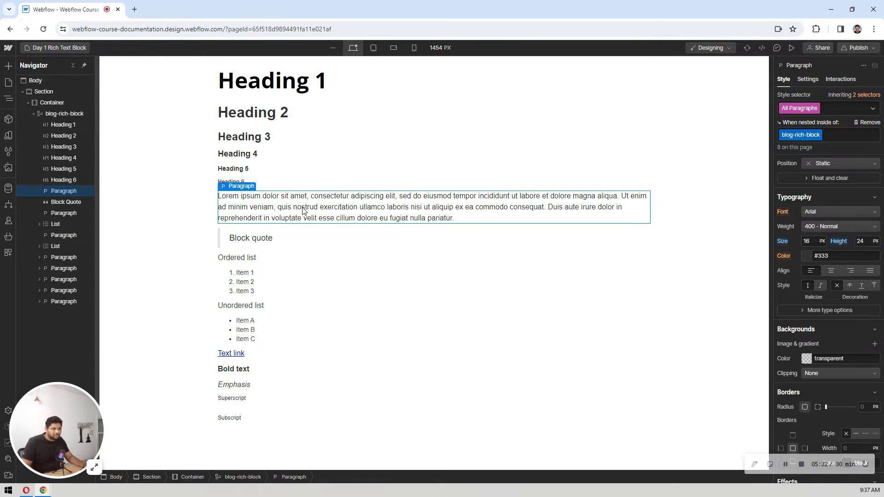
Target the block quote with the All Block Quotes tag, nested inside blog-rich-block.
left_click(309, 240)
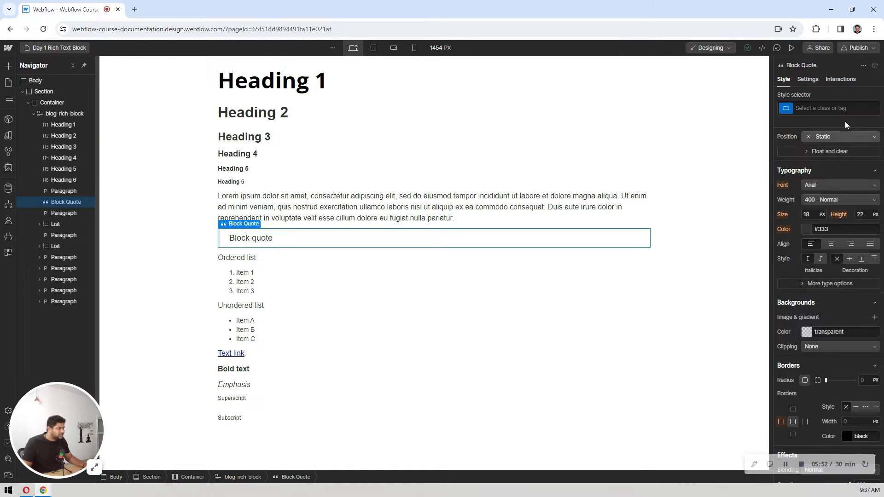
left_click(824, 107)
left_click(802, 158)
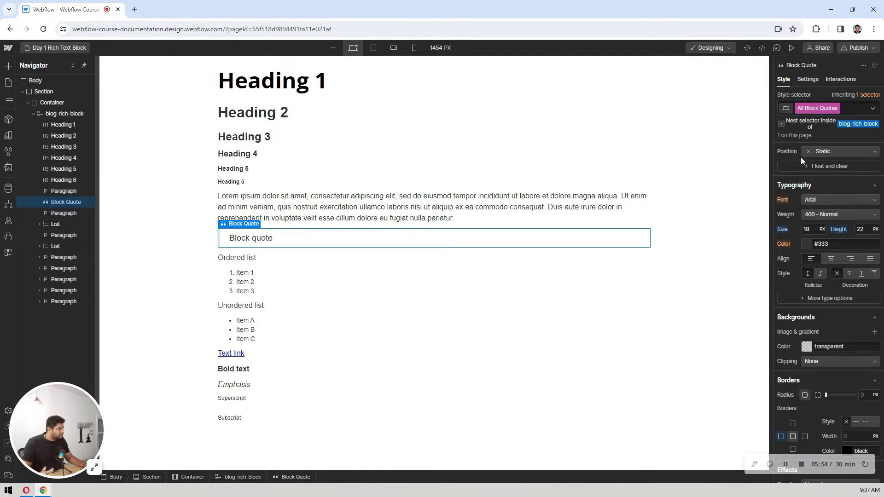
left_click(781, 125)
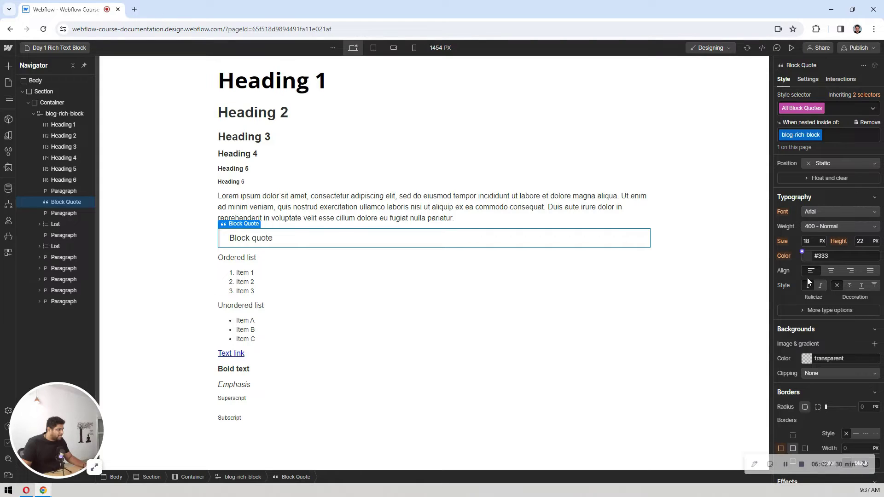
Italicize the nested block quotes and set their text color to red.
left_click(824, 288)
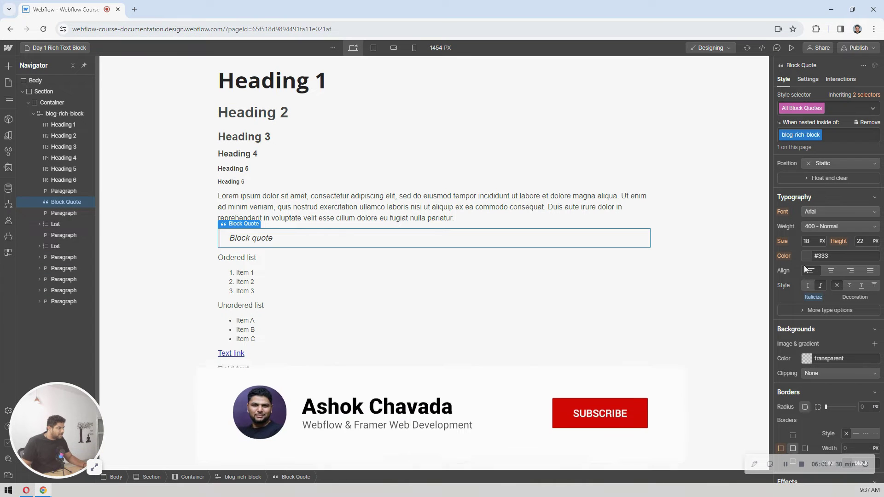
left_click(818, 257)
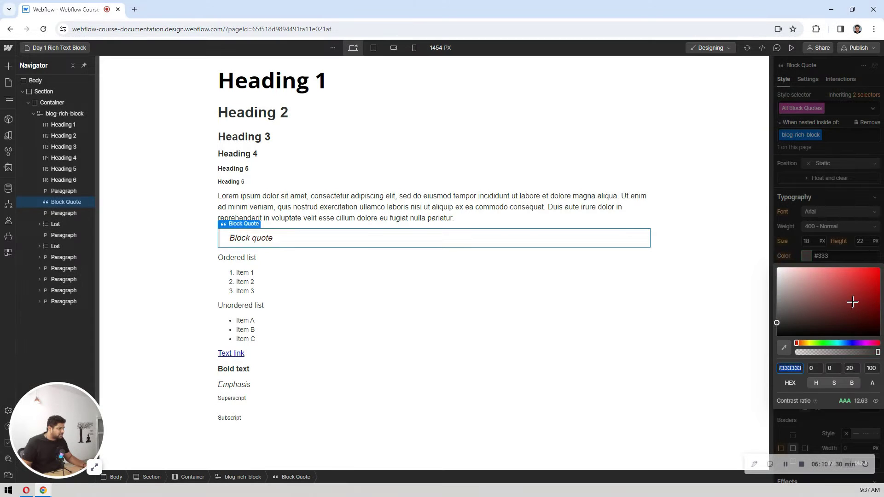
type("#8d1e1e")
type("red")
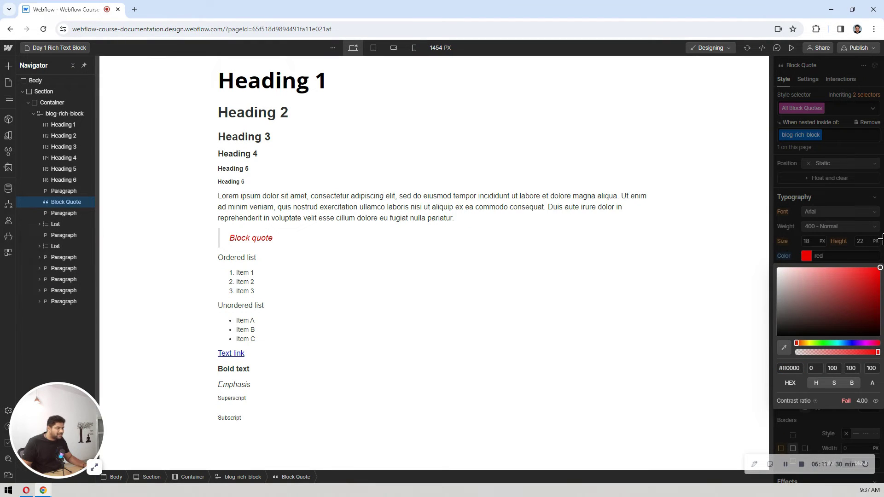
left_click(836, 255)
Give the nested block quotes a pale pink background color, #ffebeb.
scroll(836, 255, "down", 1)
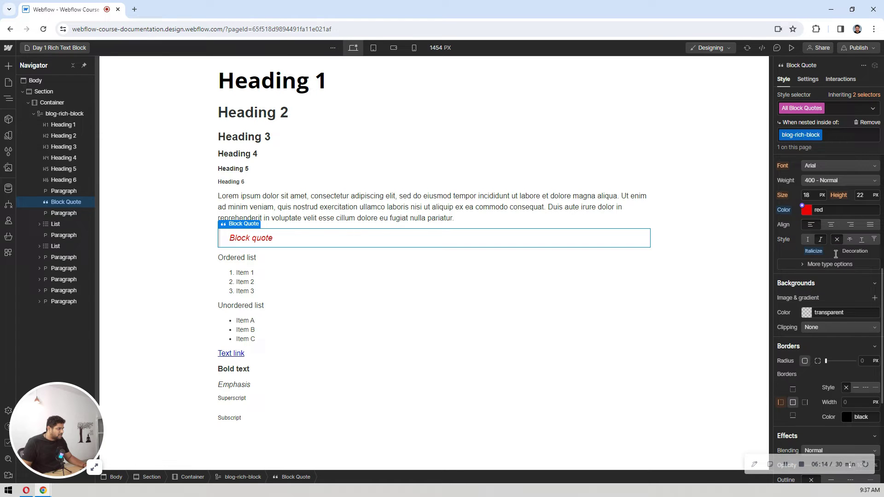
left_click(807, 312)
left_click(808, 326)
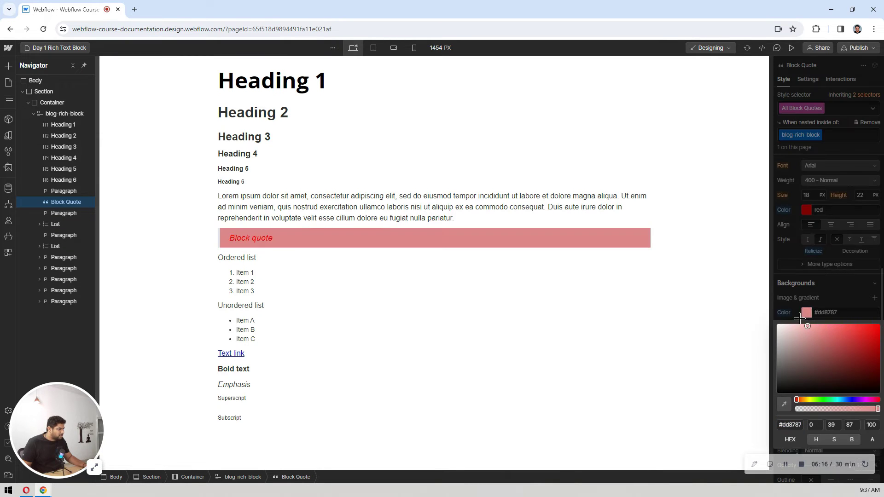
left_click_drag(800, 318, 790, 284)
left_click(787, 274)
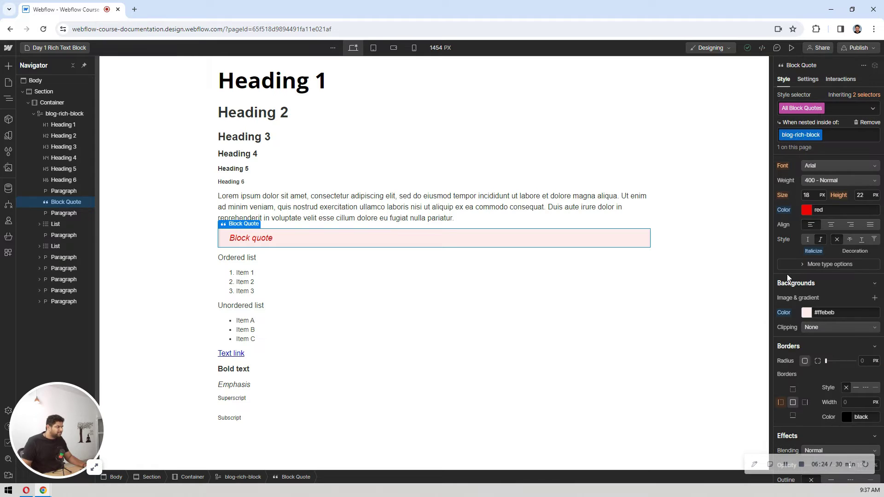
Set the color of the nested block quotes' left border to red.
scroll(786, 275, "down", 2)
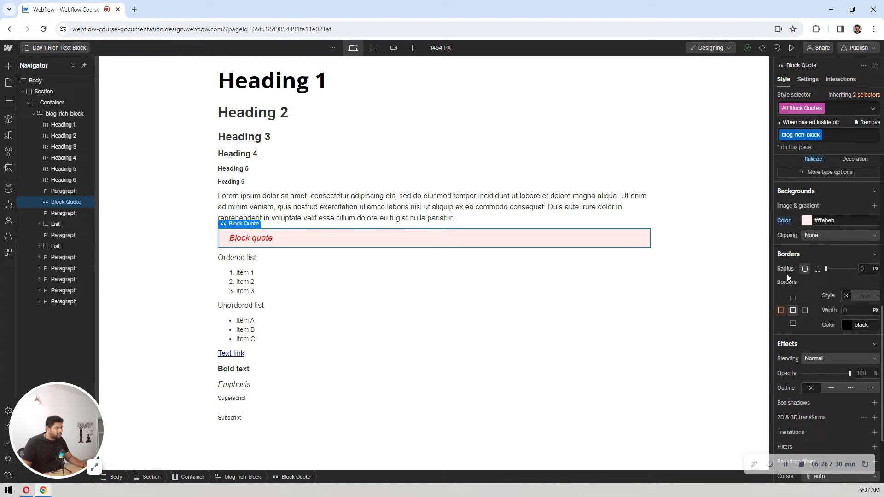
left_click(780, 311)
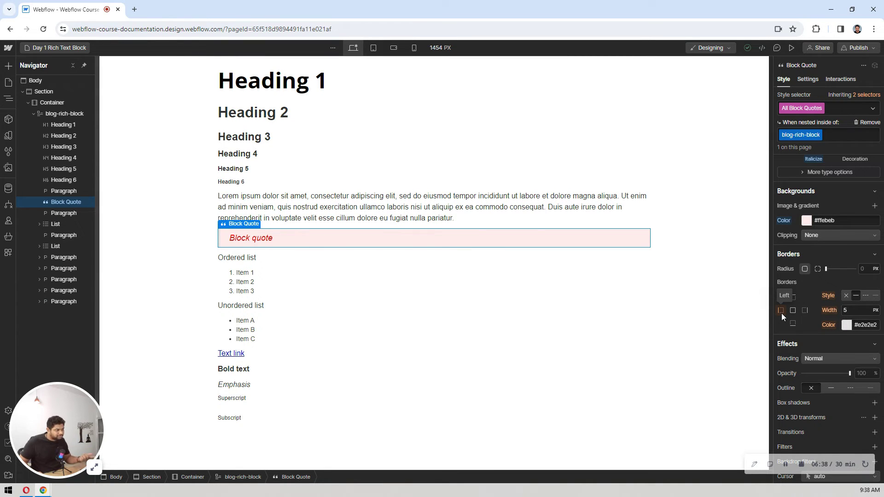
left_click(844, 329)
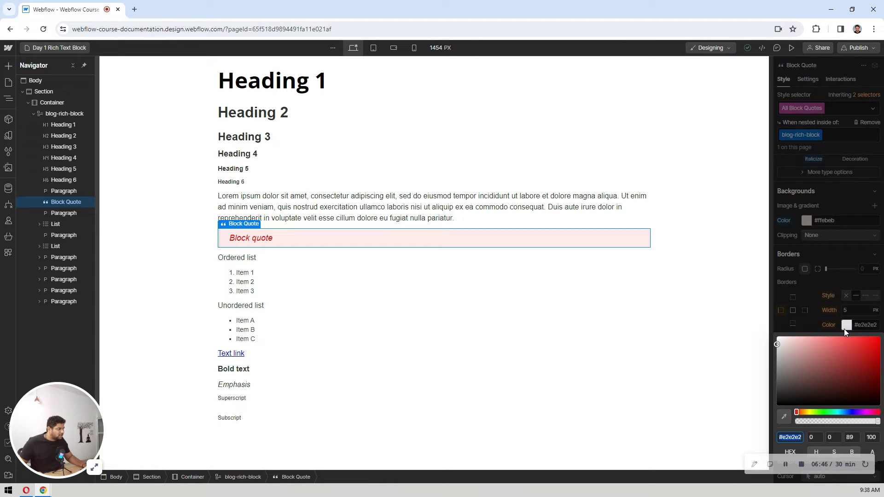
left_click_drag(879, 308, 881, 289)
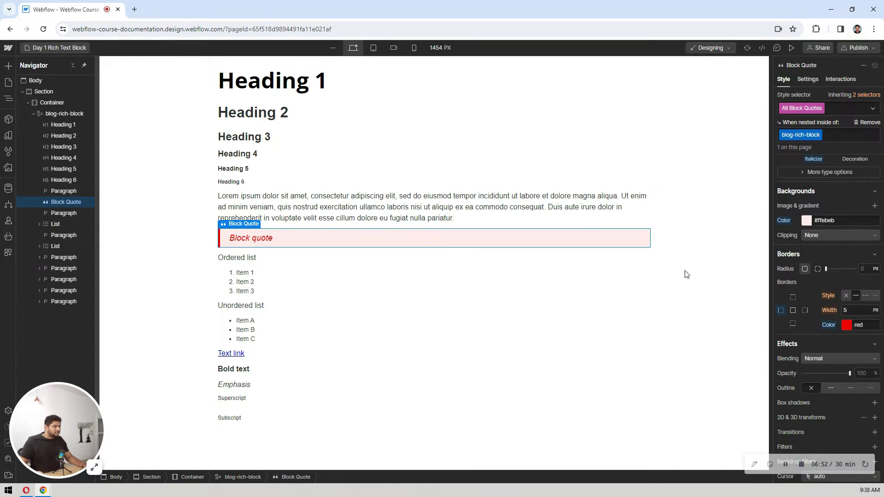
Set the nested block quotes' top and bottom padding to 20 px each, and deselect the block quote.
scroll(854, 263, "up", 5)
left_click(827, 225)
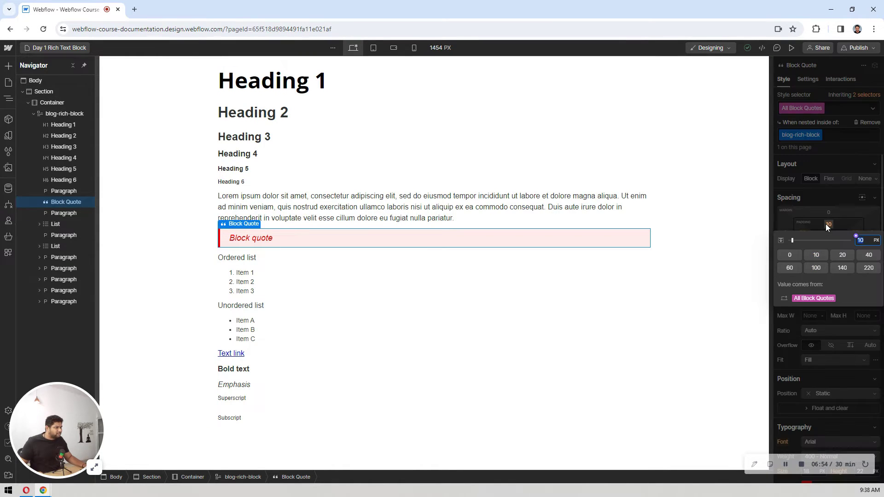
left_click(843, 256)
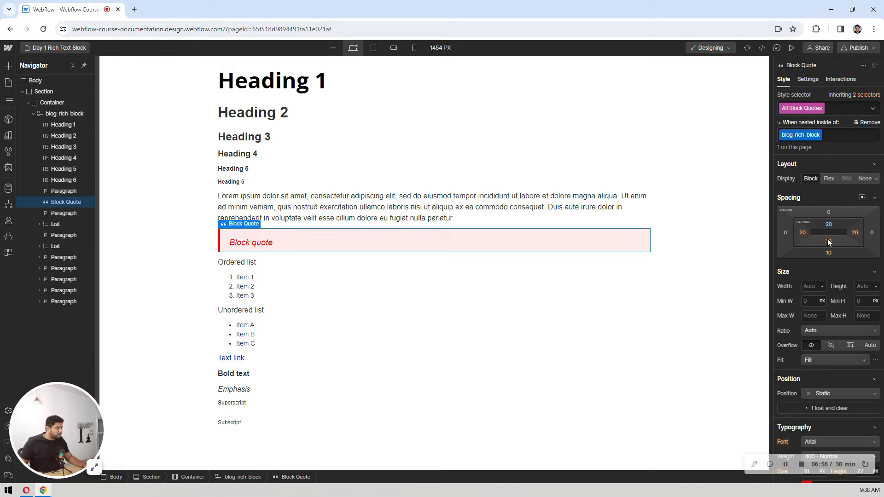
left_click(828, 240)
left_click(842, 273)
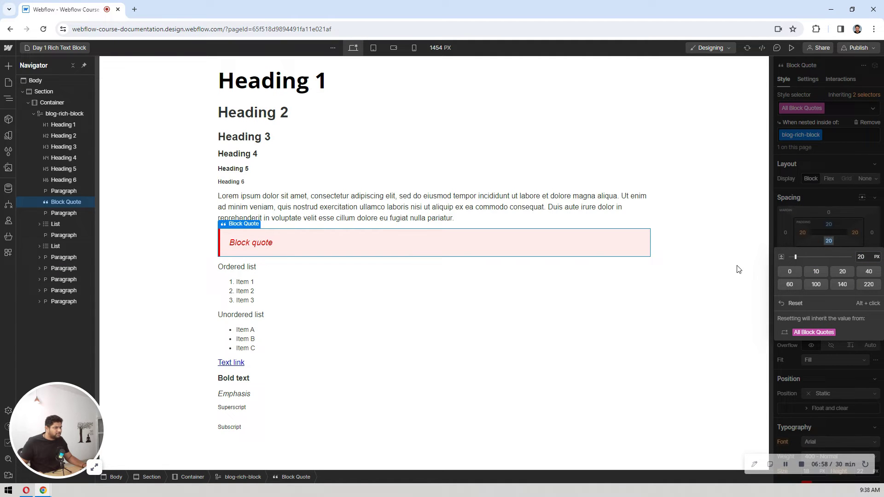
left_click(176, 268)
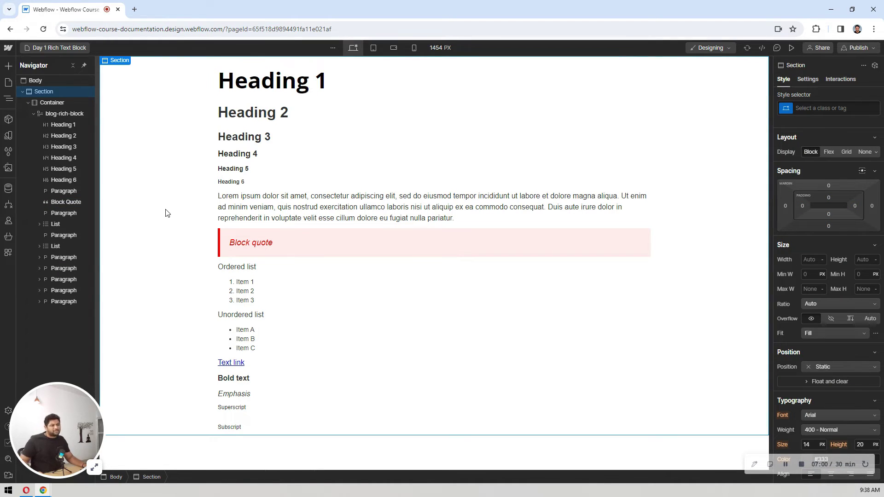
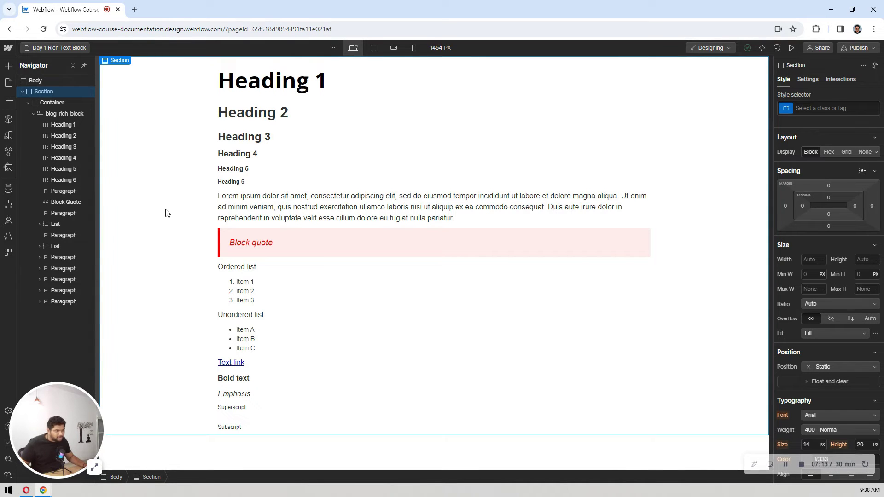
Select the ordered list and target the All Ordered Lists tag nested inside blog-rich-block.
left_click(279, 270)
left_click(296, 287)
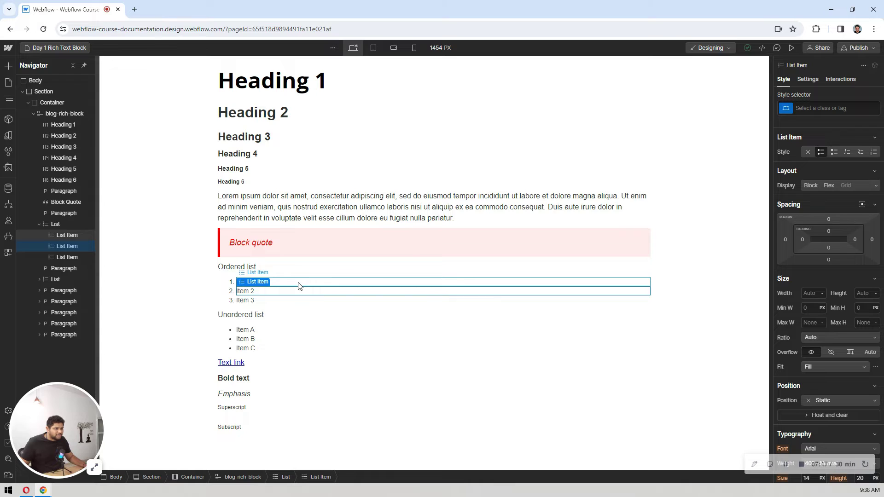
left_click(66, 224)
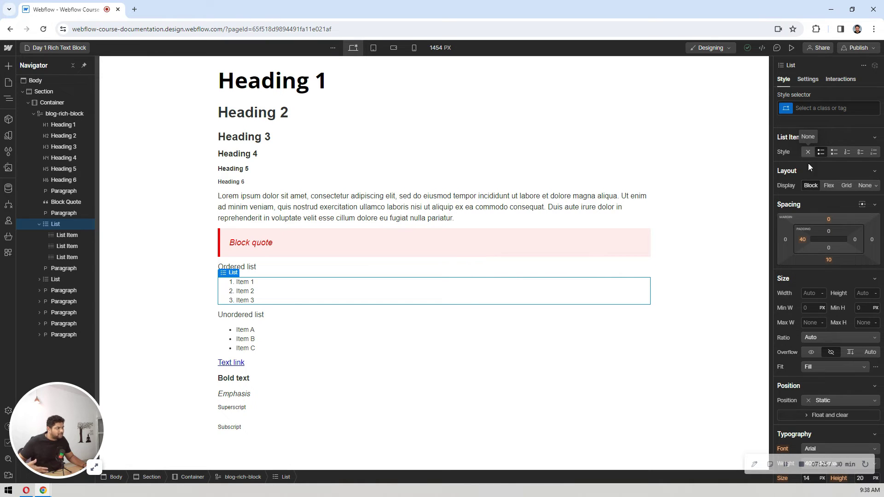
left_click(818, 107)
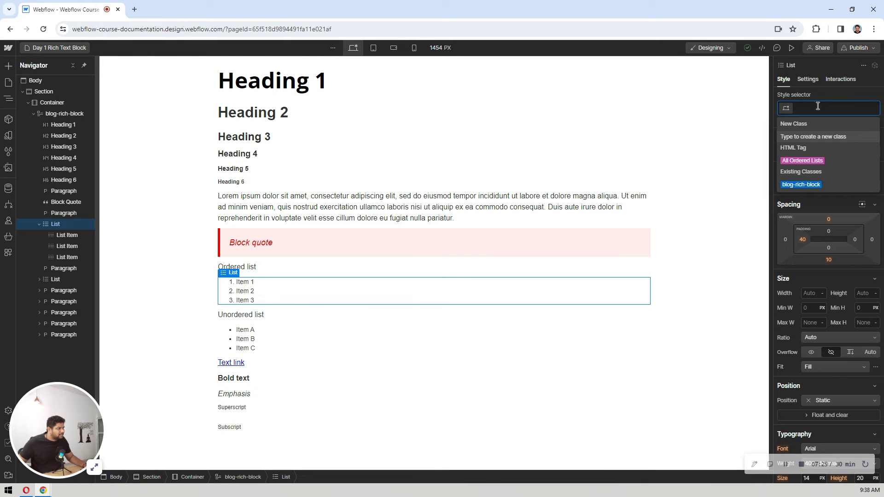
left_click(808, 158)
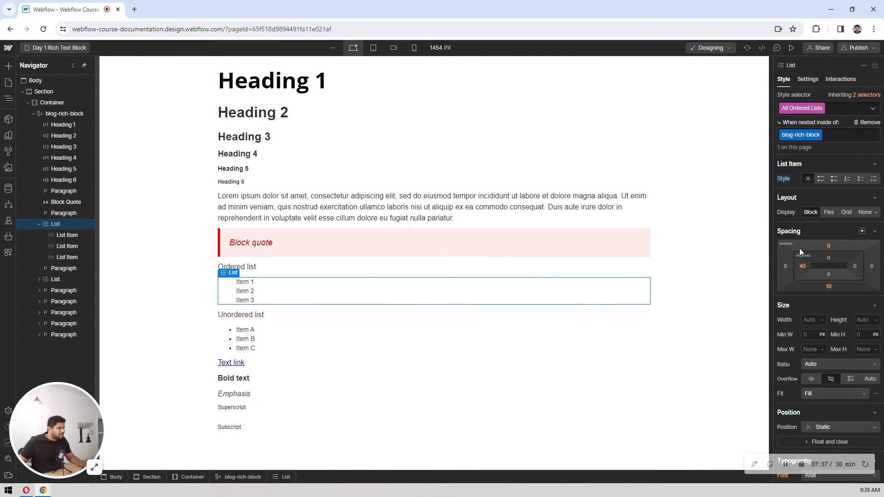
Try a left padding of 0 on the nested ordered lists, and undo both the padding and the list style change.
left_click(803, 266)
type("0")
key("Return")
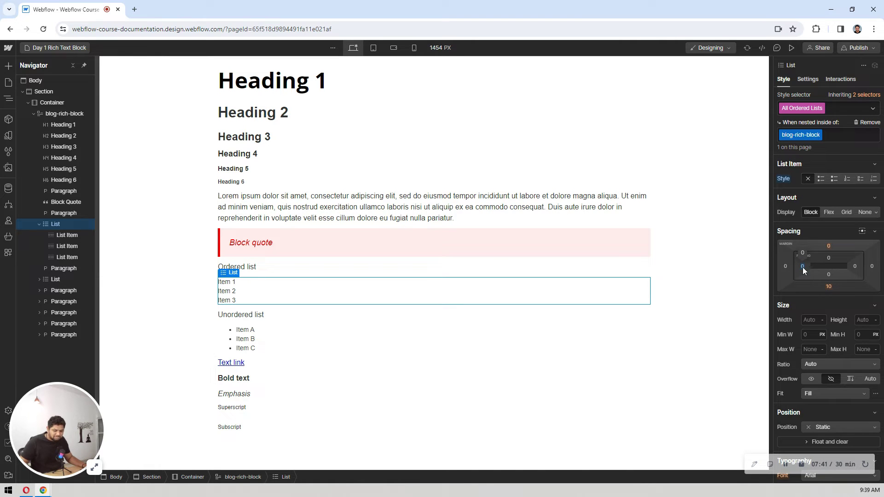
key("ctrl+z")
key("ctrl+z")
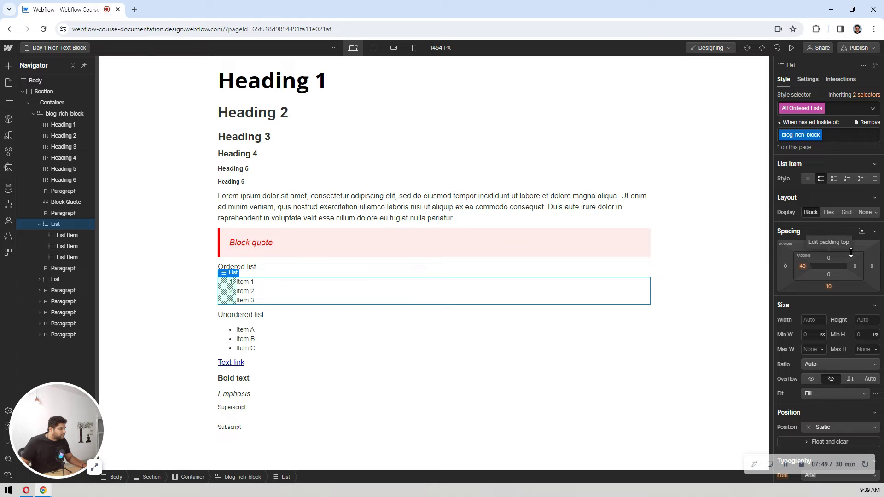
Set the nested ordered lists' bottom and top margins to 20 px each.
left_click(828, 287)
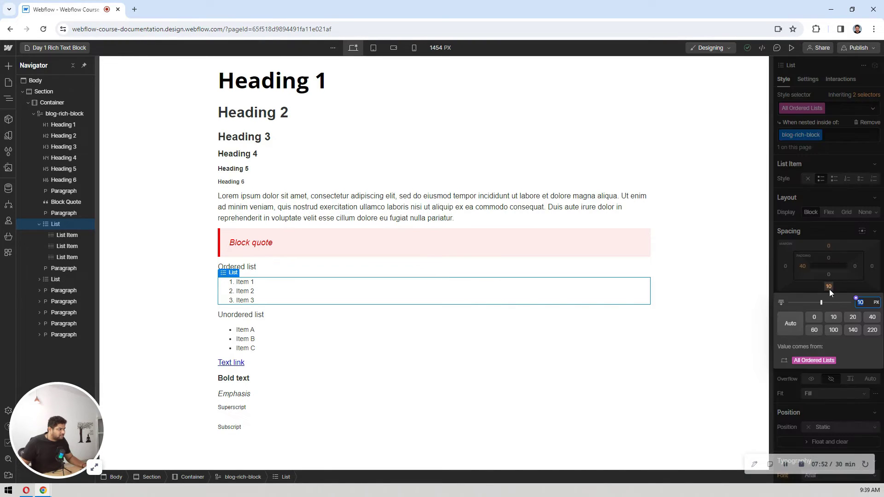
left_click(856, 318)
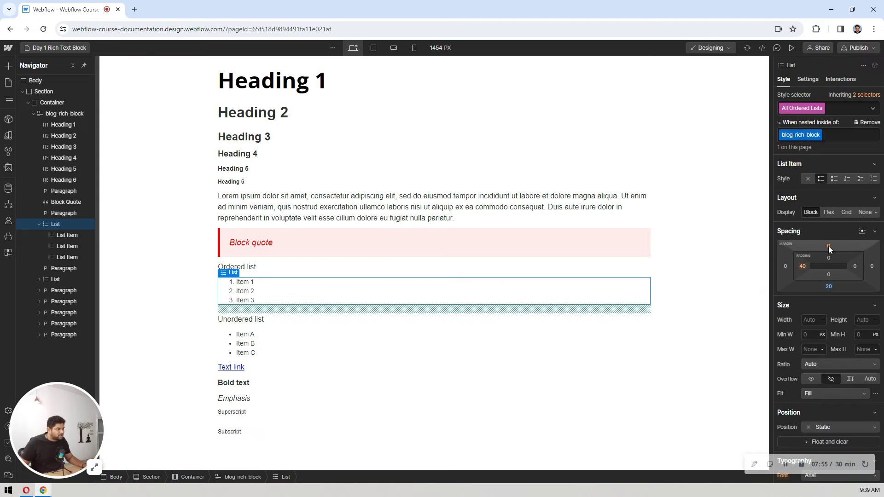
left_click(829, 245)
left_click(851, 276)
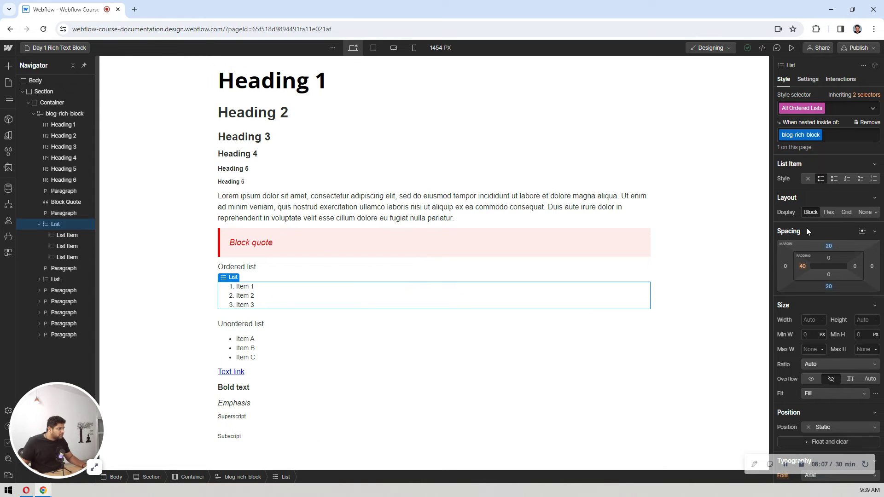
Select the first ordered list item and target the All List Items tag nested inside blog-rich-block.
scroll(807, 227, "down", 4)
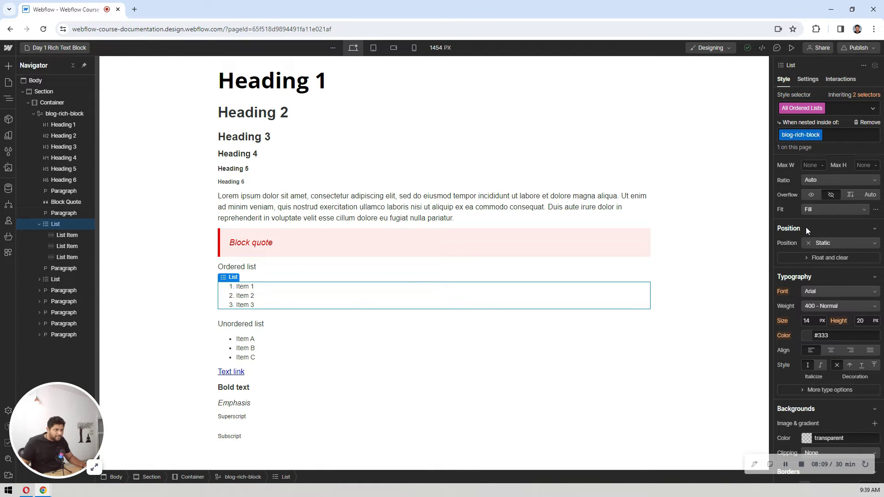
scroll(806, 227, "down", 2)
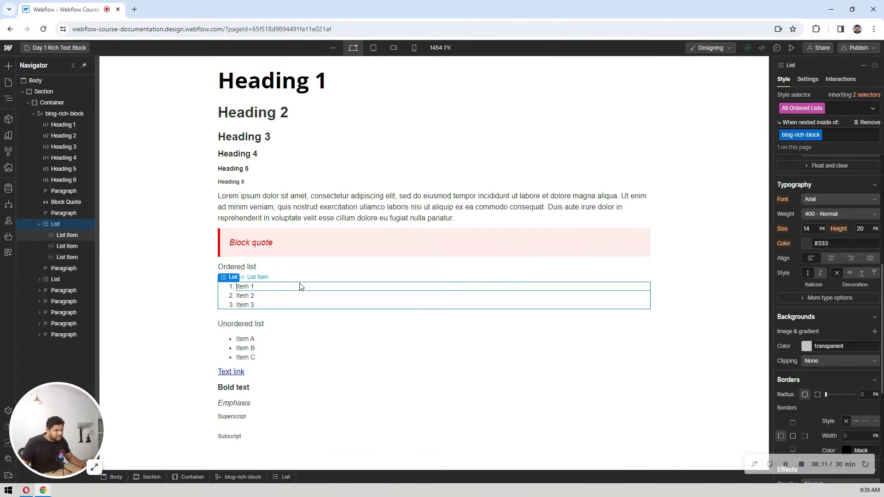
left_click(516, 286)
left_click(801, 107)
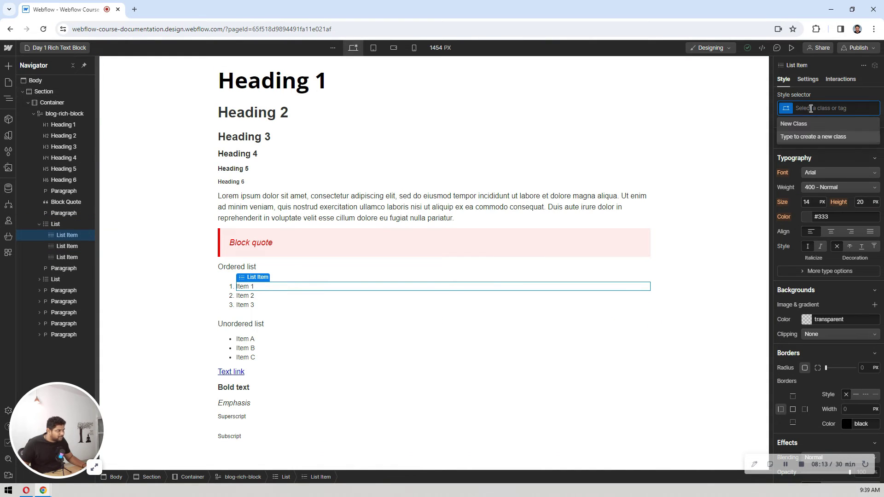
left_click(798, 161)
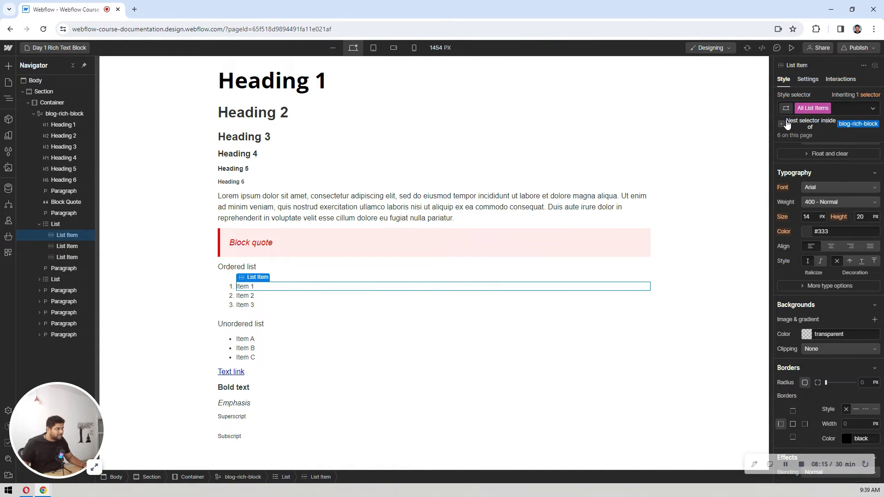
left_click(787, 123)
Set the nested list items' bottom margin to 10 px and deselect the list item.
scroll(814, 209, "up", 5)
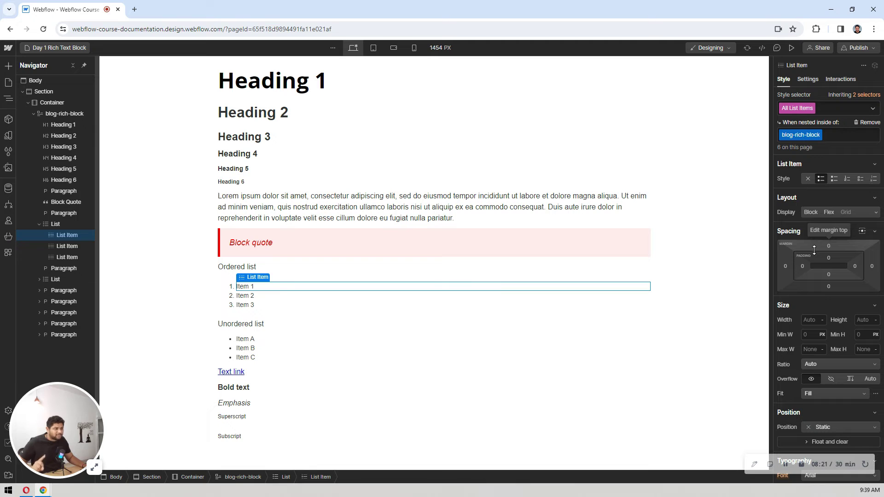
left_click(828, 286)
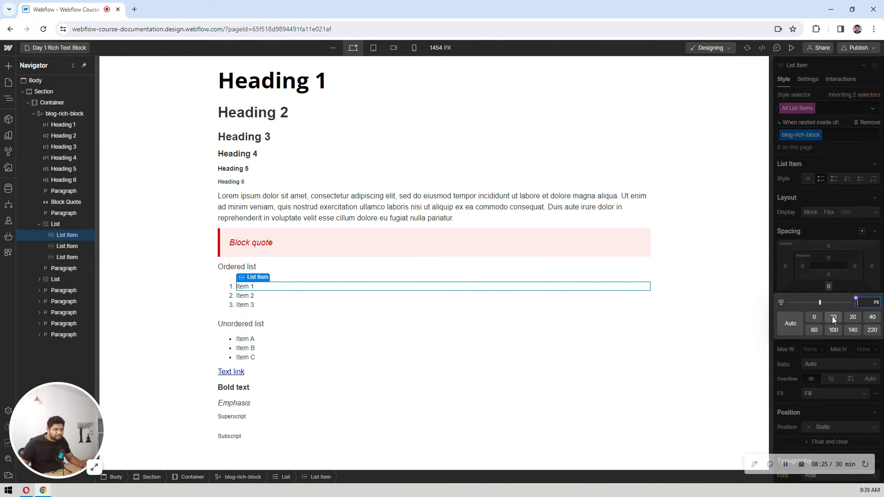
left_click(833, 317)
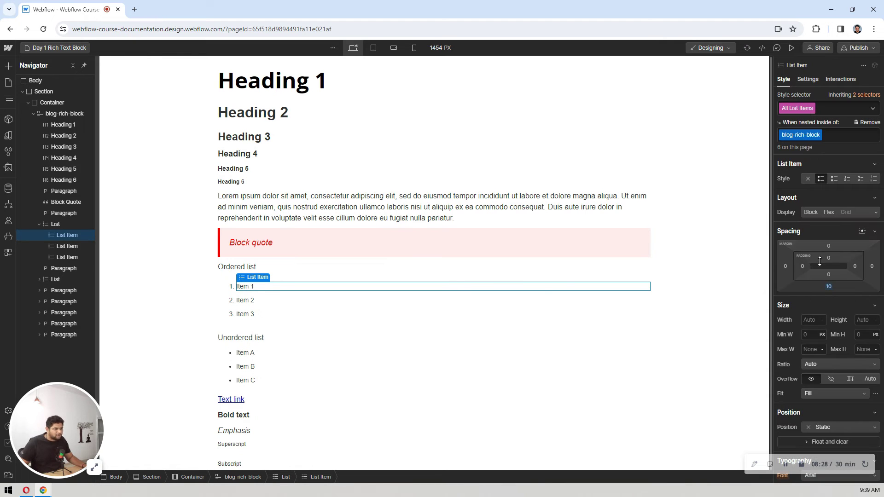
left_click(145, 252)
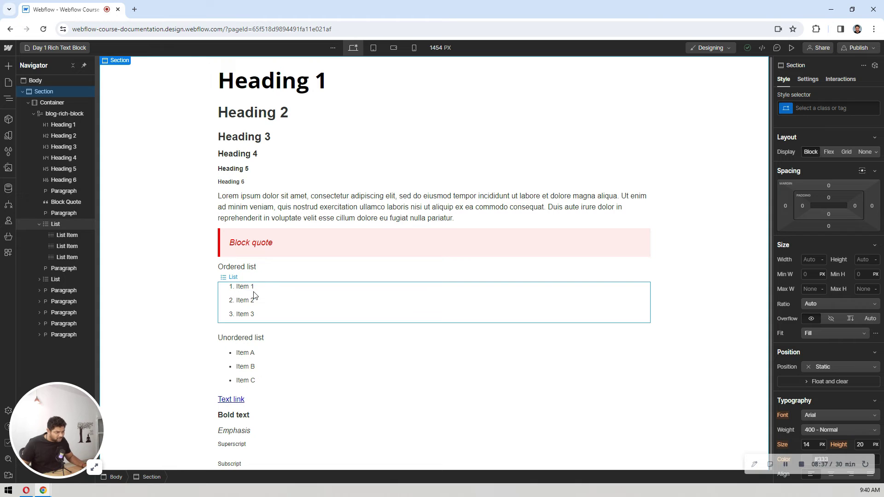
Select the text link and target the All Links tag nested inside blog-rich-block.
scroll(875, 257, "down", 3)
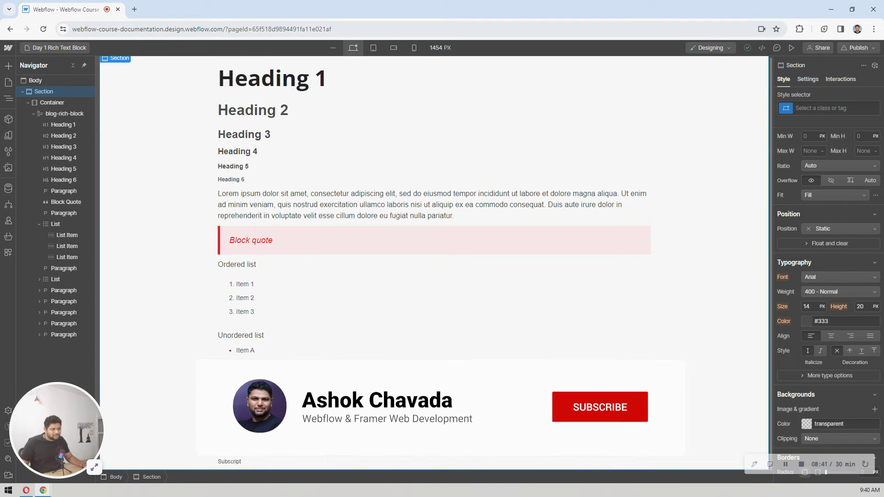
left_click(230, 397)
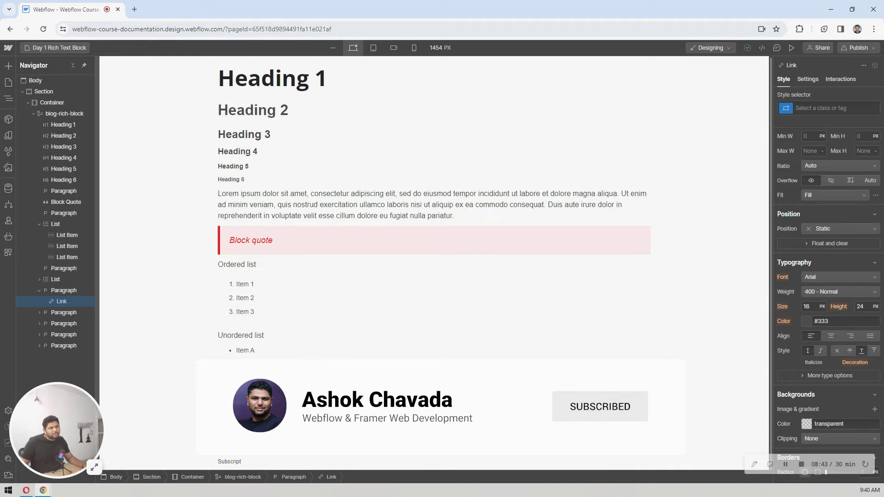
left_click(829, 107)
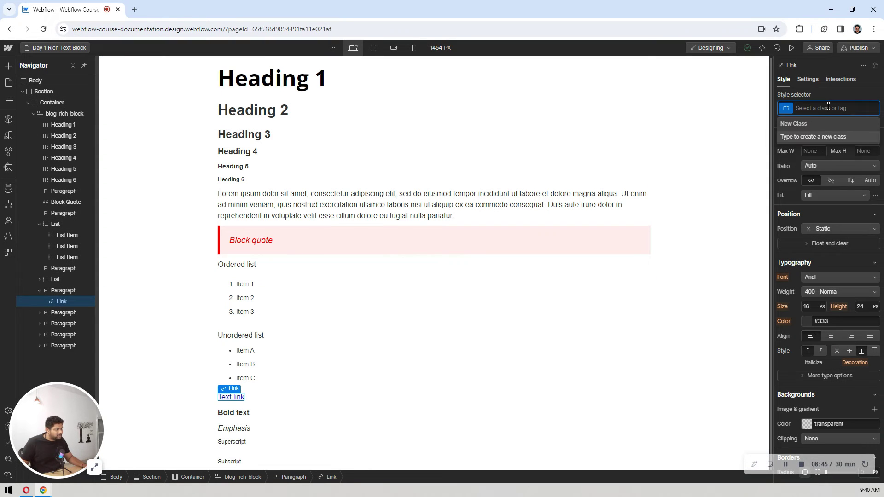
left_click(789, 162)
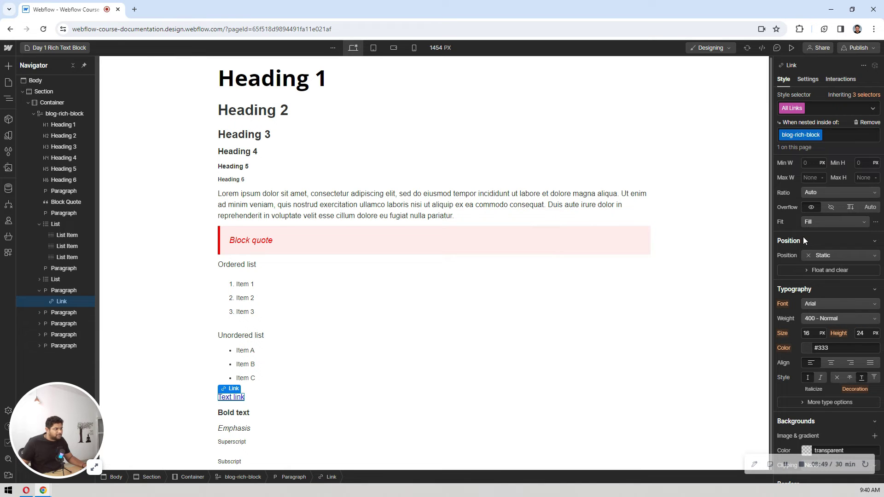
Set the nested links to weight 700 - Bold and color red (#ff0000), and deselect the link.
left_click(822, 319)
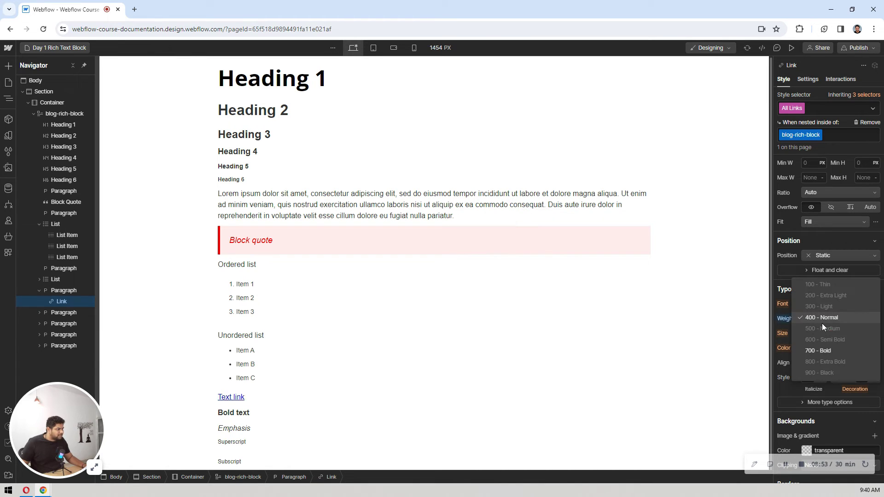
left_click(822, 351)
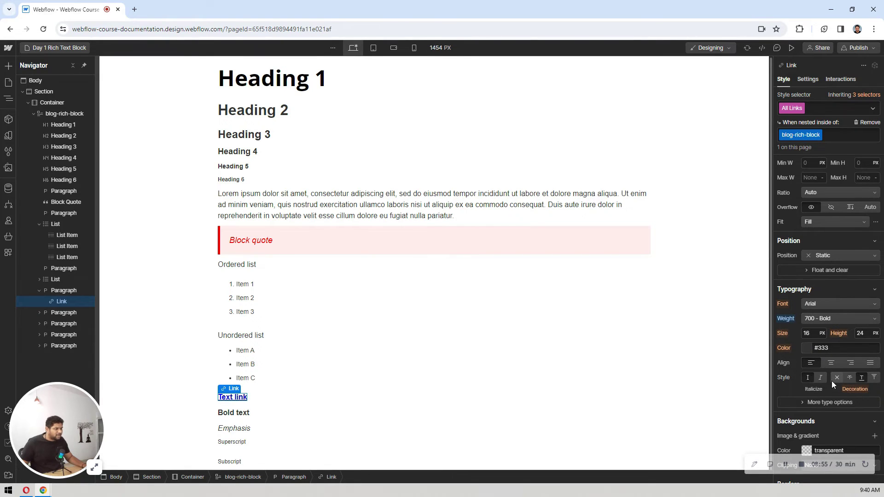
left_click(810, 352)
left_click_drag(840, 237, 880, 142)
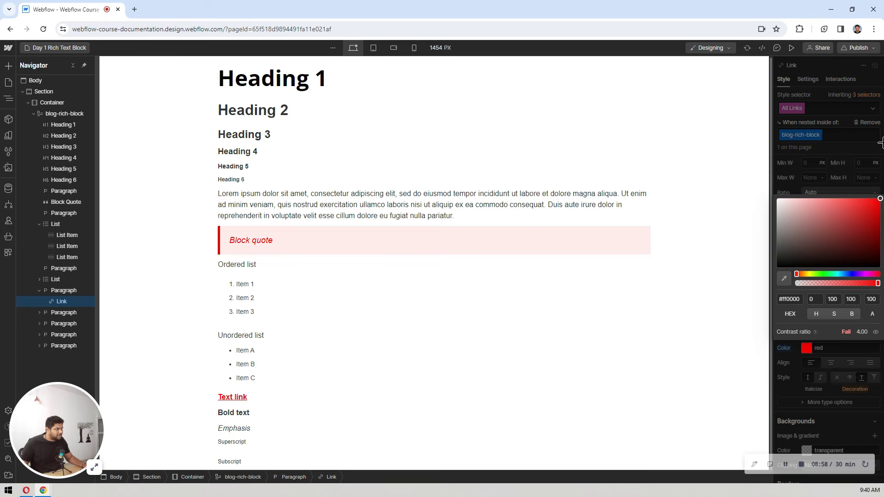
left_click(826, 166)
left_click(162, 293)
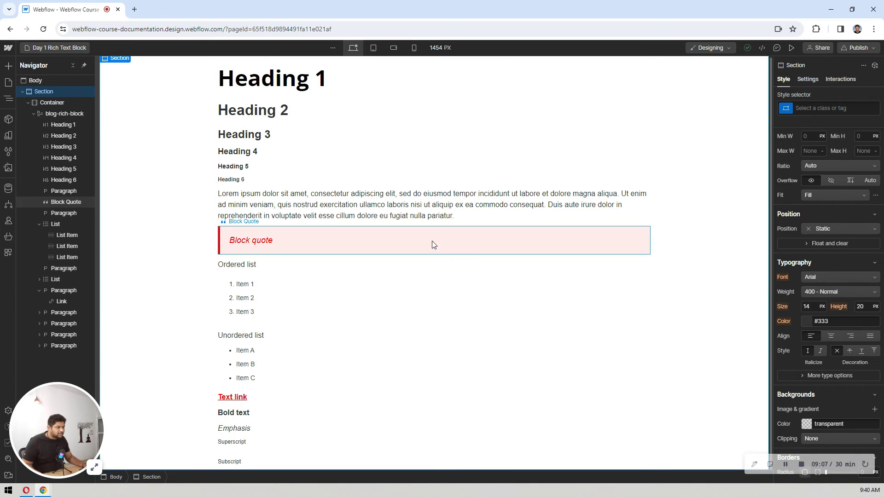
Examine the text link's paragraph, the subscript and superscript elements, and the tag selectors offered for the superscript.
scroll(817, 217, "down", 3)
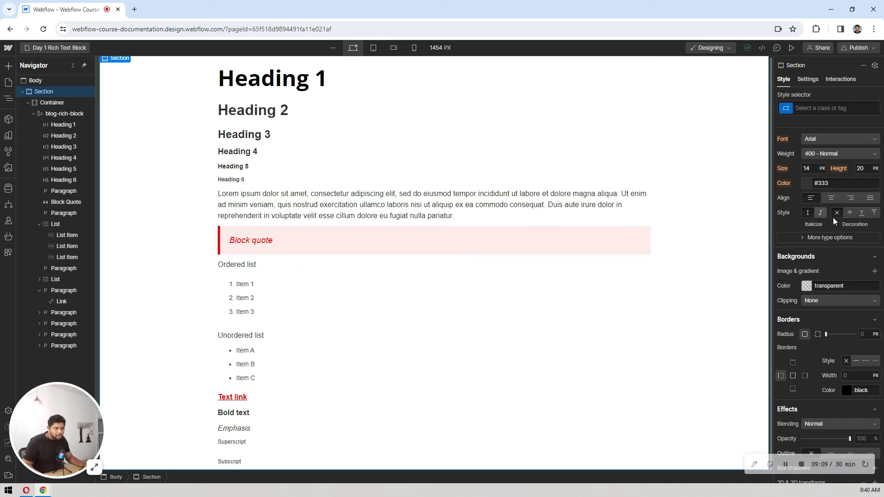
left_click(313, 397)
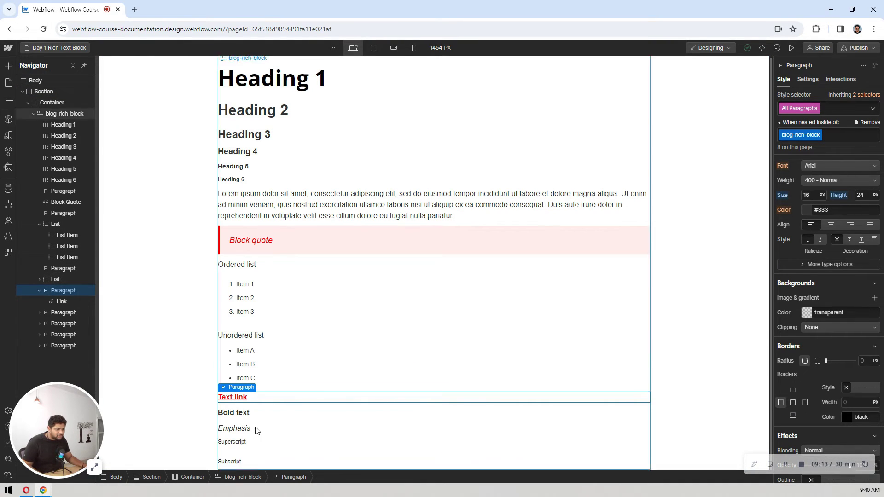
left_click(241, 443)
left_click(240, 460)
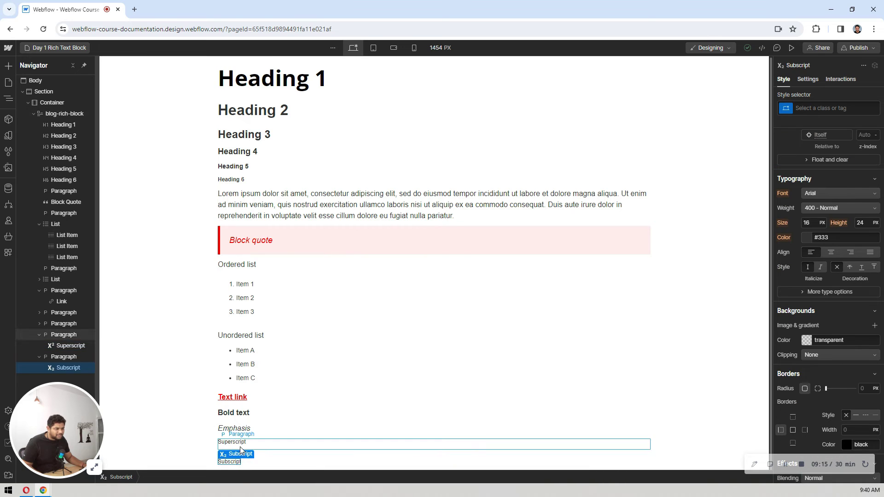
left_click(235, 443)
scroll(824, 305, "down", 4)
scroll(822, 309, "up", 4)
left_click(813, 108)
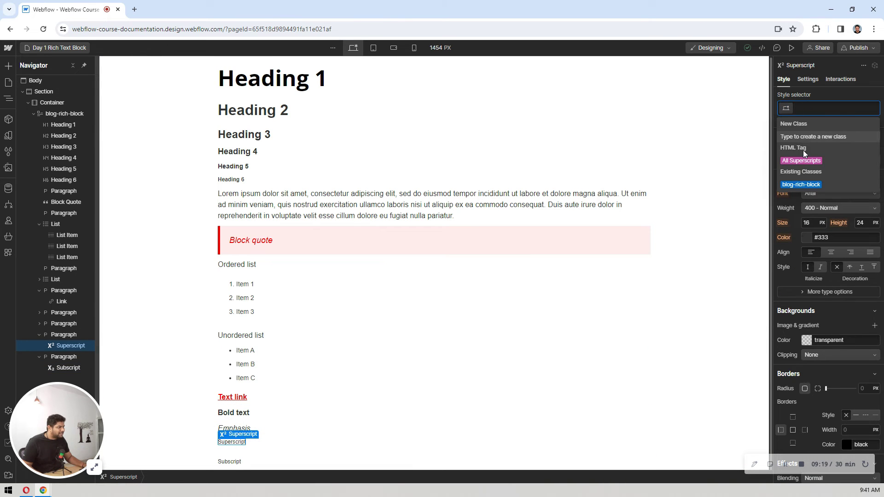
left_click(816, 98)
left_click(811, 107)
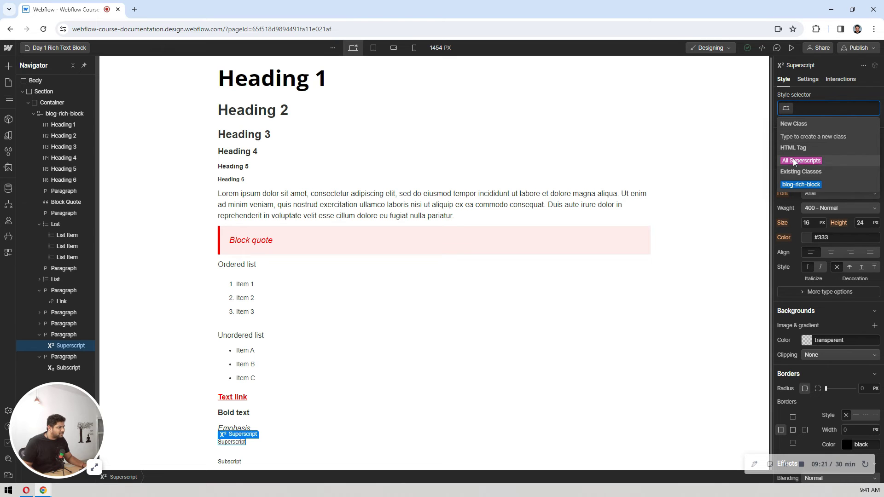
left_click(805, 107)
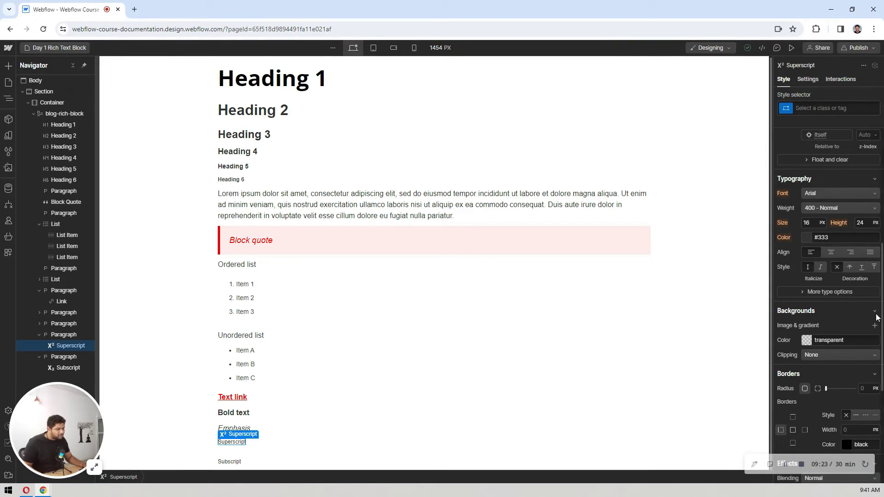
left_click(166, 314)
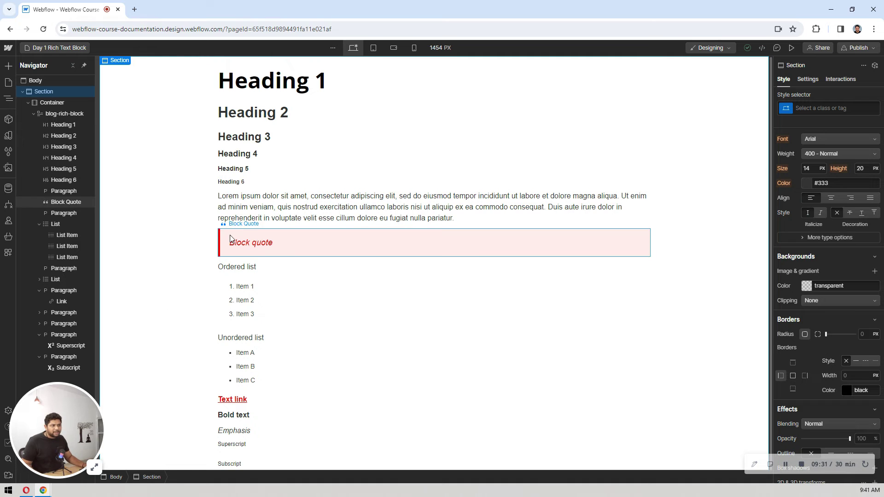
Open the blog-rich-block text for editing and add an empty line below the lorem ipsum paragraph.
left_click(290, 105)
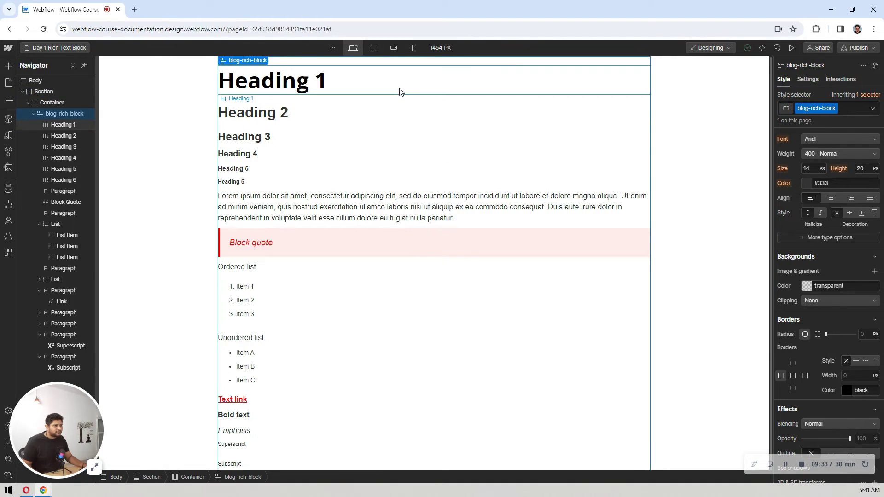
left_click(453, 219)
double_click(453, 219)
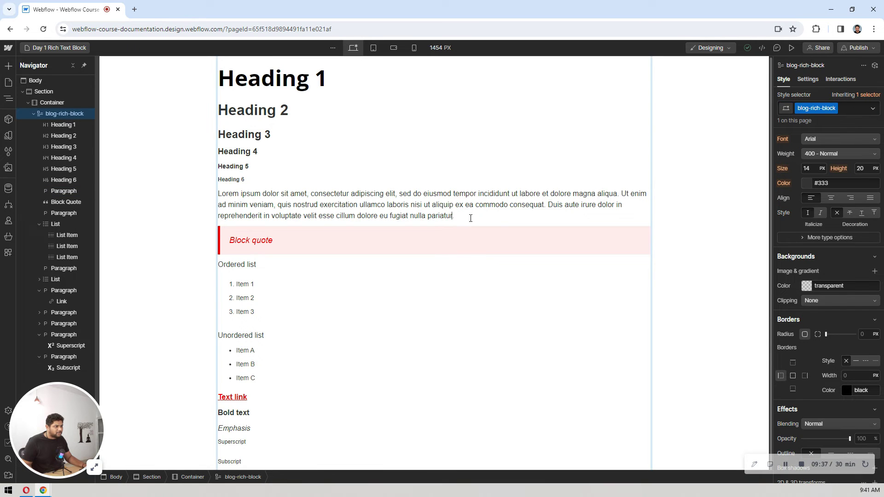
key("Return")
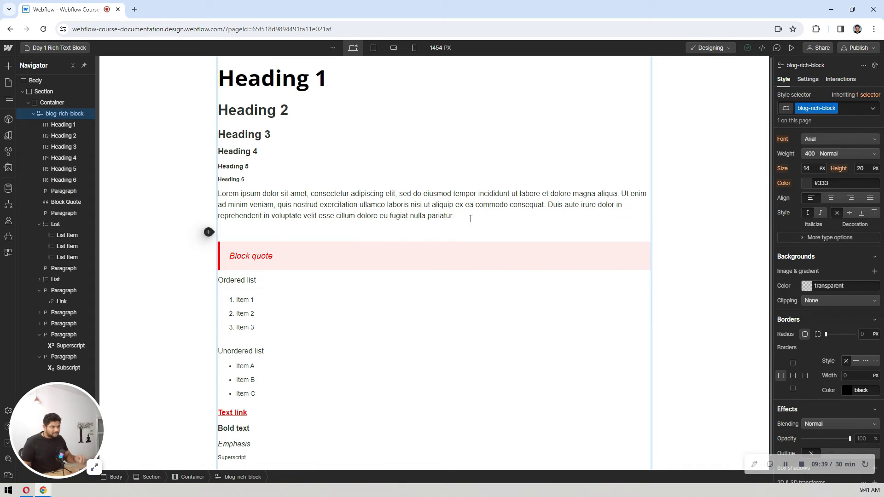
Enter "Heading 1" on the empty line below the lorem ipsum paragraph, format it as an H1 heading and leave text editing.
left_click(209, 233)
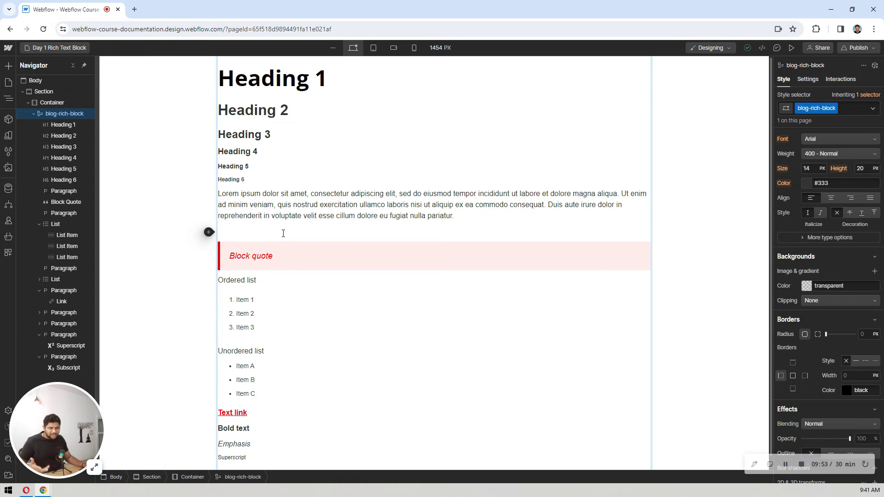
type("Heading 1")
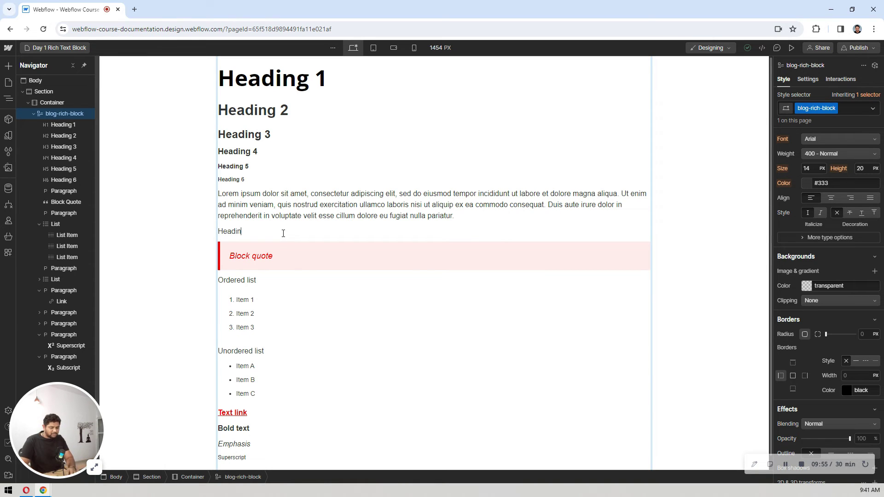
key("shift+Left")
key("shift+Left")
key("shift+Left")
key("shift+Left")
key("shift+Left")
key("shift+Left")
key("shift+Left")
key("shift+Left")
key("shift+Left")
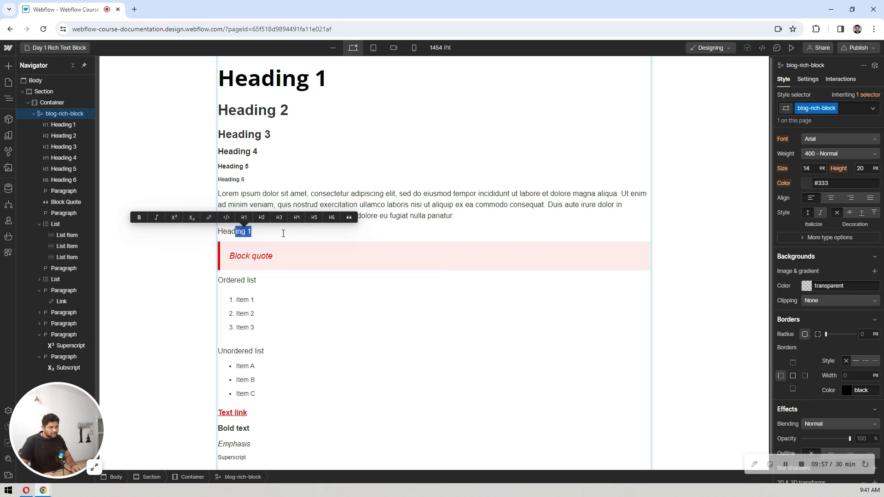
left_click(234, 218)
left_click(133, 309)
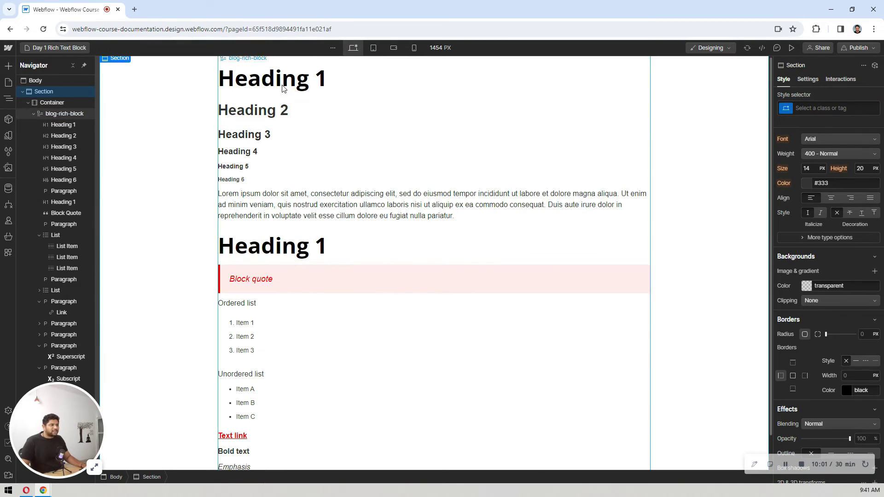
Inspect the style selectors of the new Heading 1 and of the blog-rich-block containing it.
left_click(291, 259)
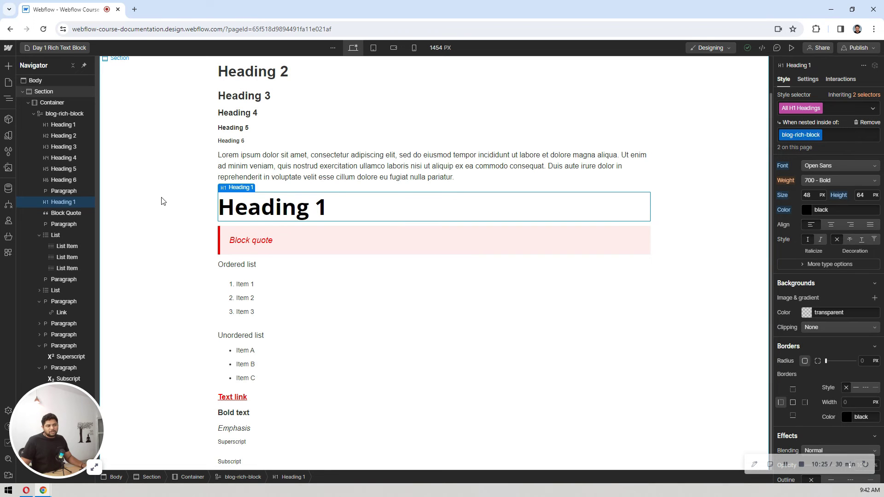
scroll(161, 202, "up", 1)
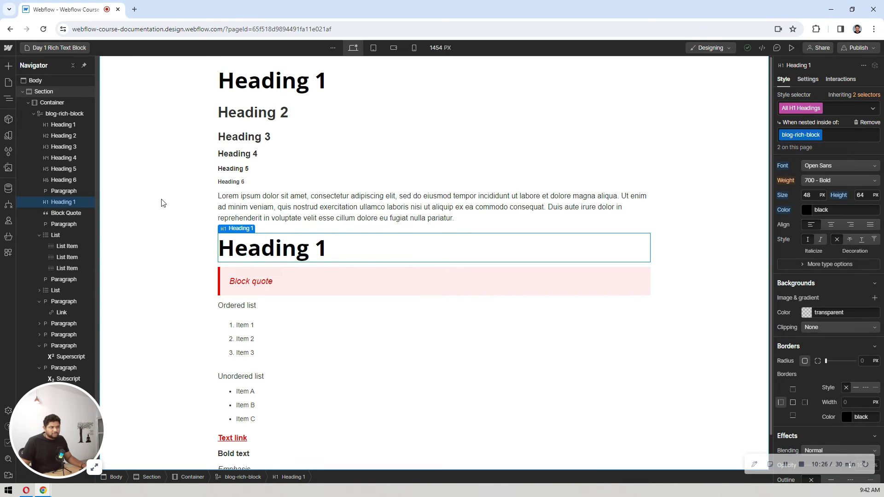
left_click(317, 106)
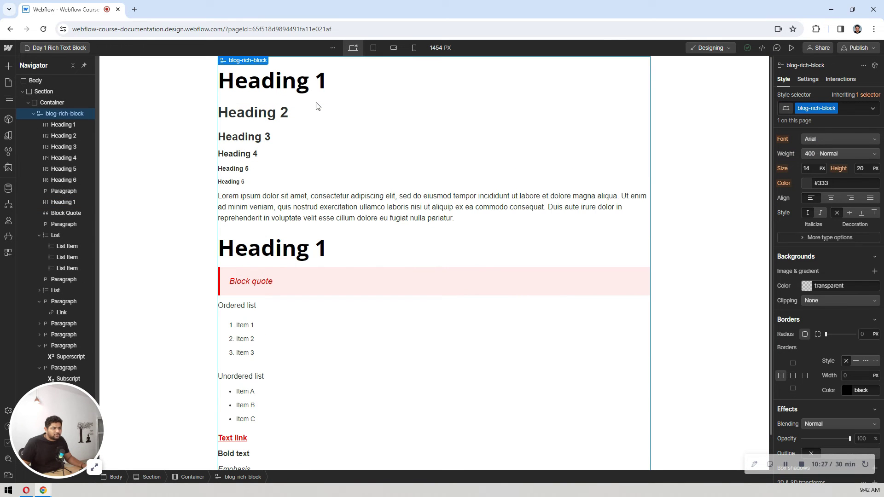
At the landscape mobile breakpoint, set the H1 headings nested in blog-rich-block to size 40 px and line height 48 px.
left_click(376, 48)
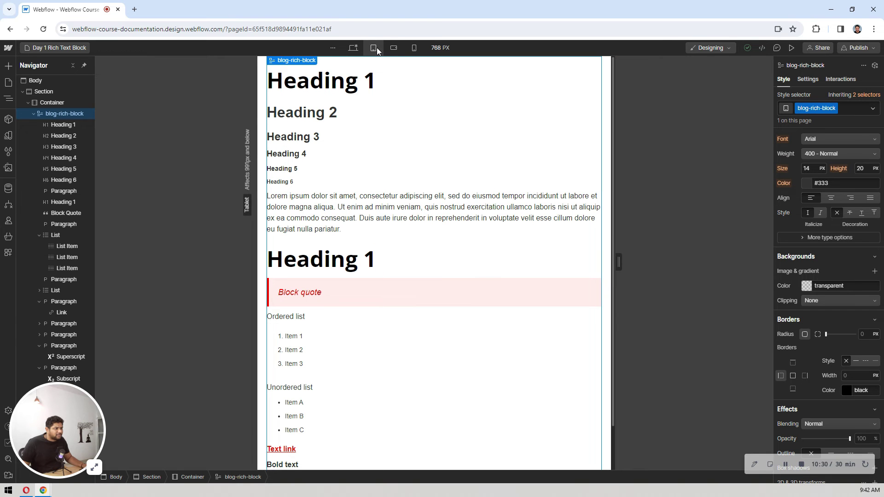
left_click(330, 86)
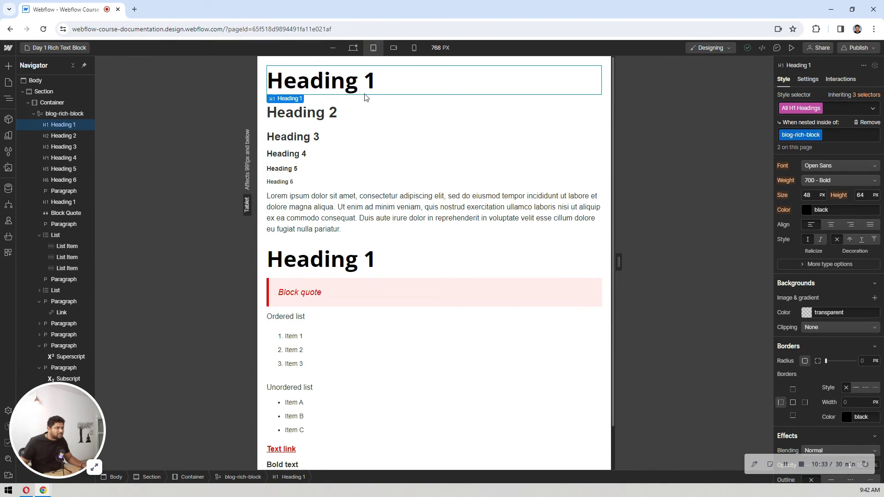
left_click(393, 47)
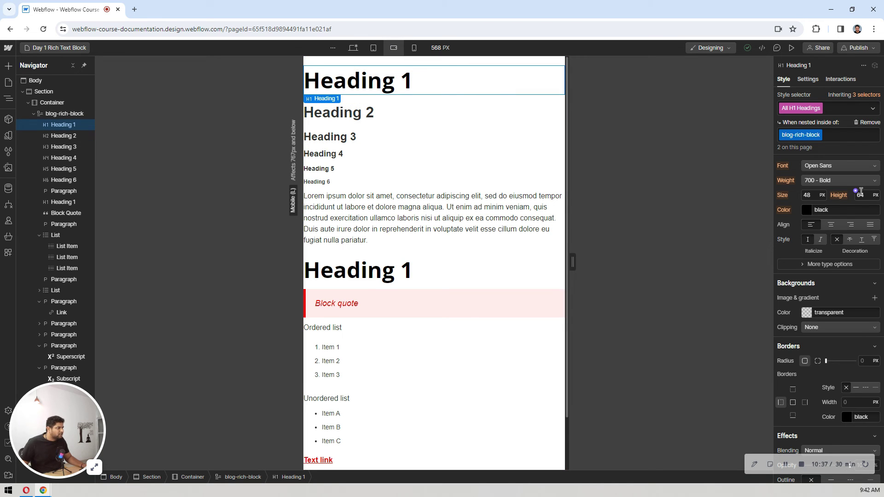
left_click(814, 195)
type("40")
key("Tab")
type("48")
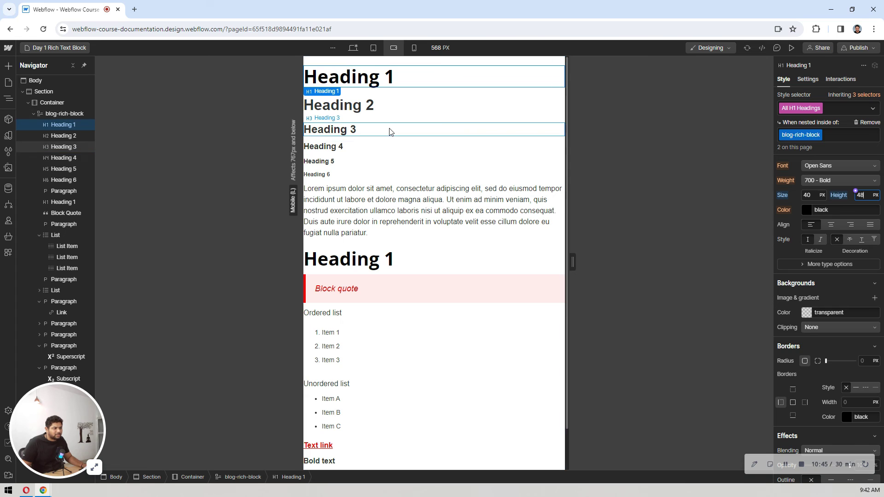
At the portrait mobile breakpoint, set the nested H1 headings to size 36 px and line height 44 px.
left_click(414, 47)
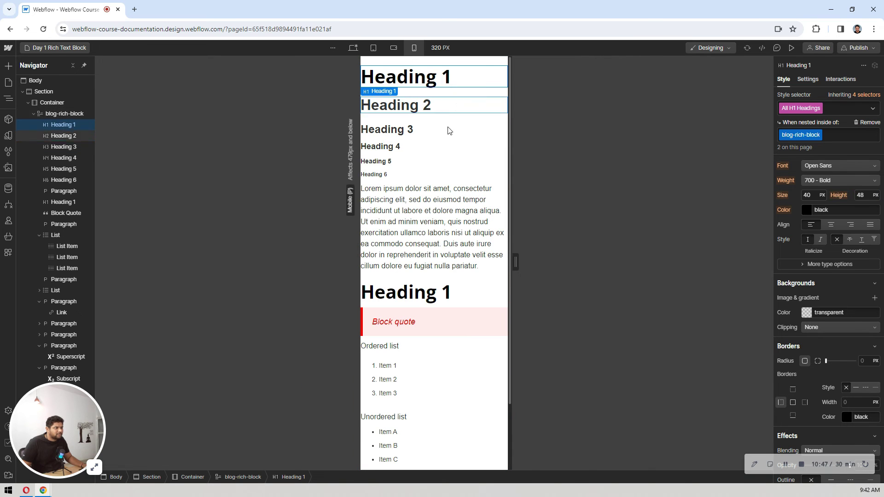
left_click(809, 196)
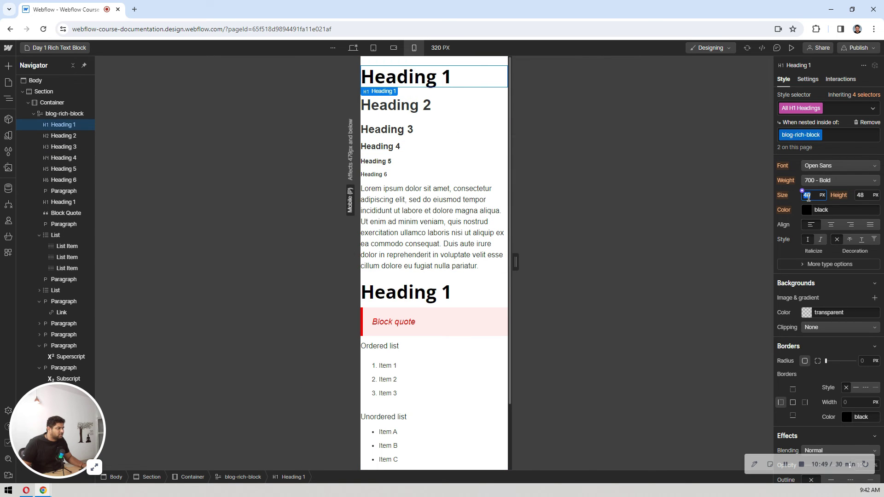
type("36")
key("Tab")
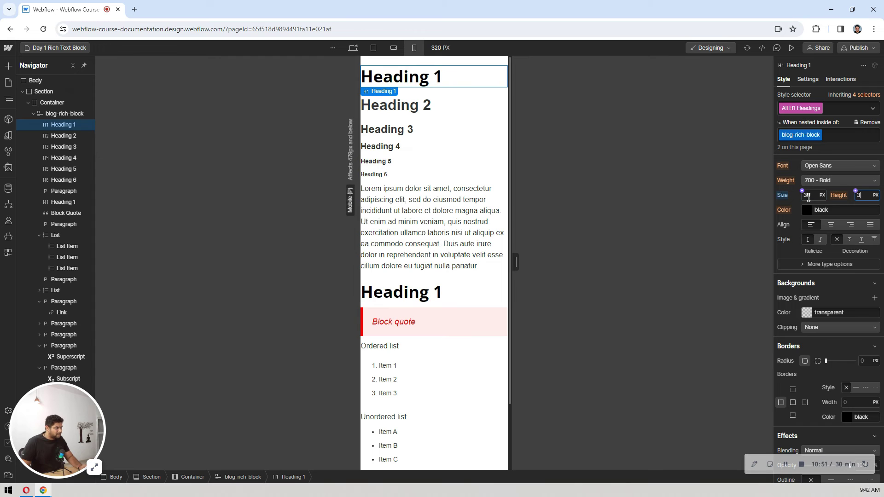
type("44")
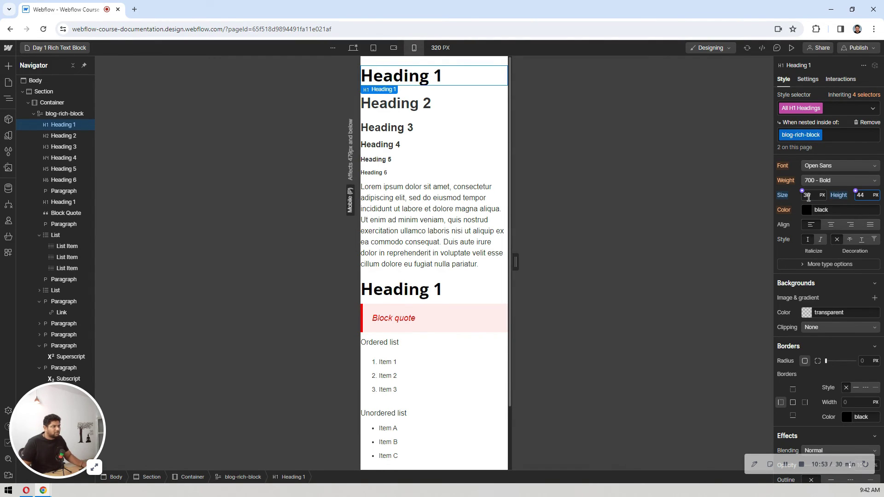
Compare the paragraph and top Heading 1 styles between the portrait mobile and desktop breakpoints, ending on desktop.
left_click(382, 189)
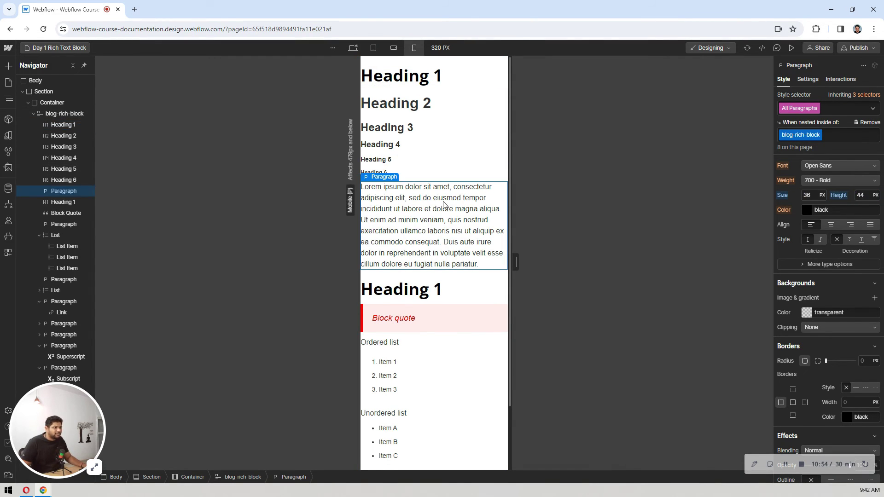
left_click(353, 48)
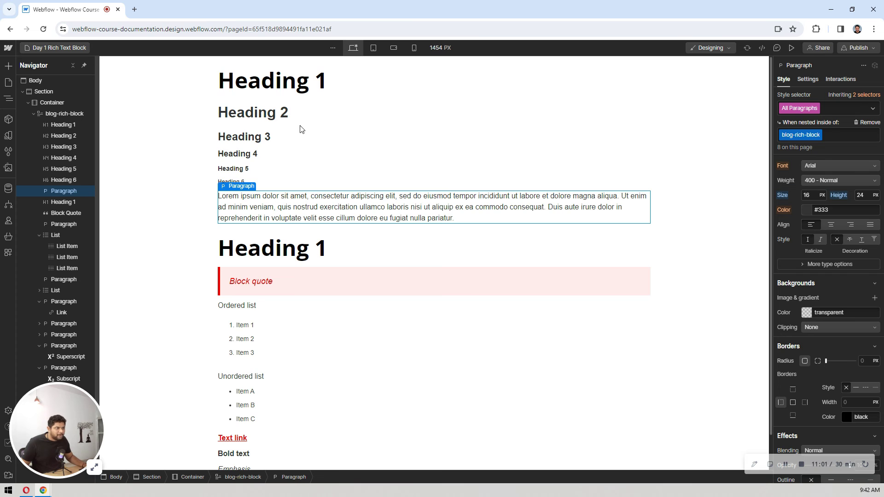
left_click(425, 67)
left_click(414, 48)
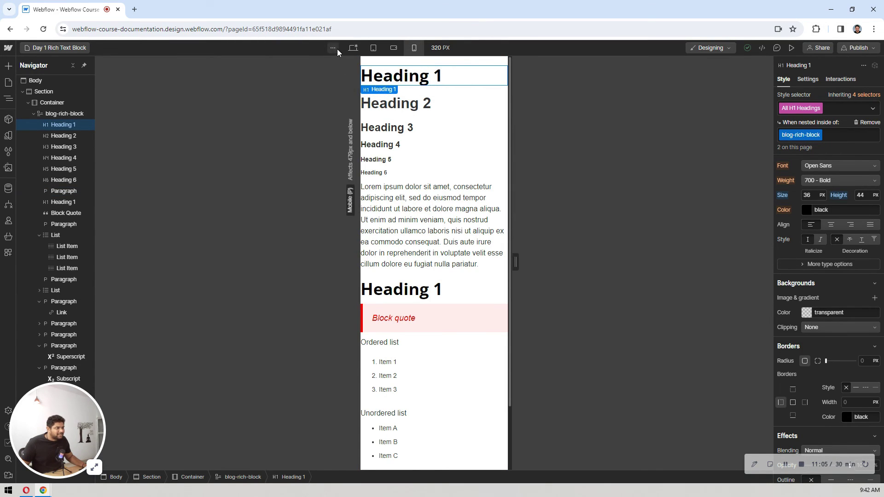
left_click(352, 48)
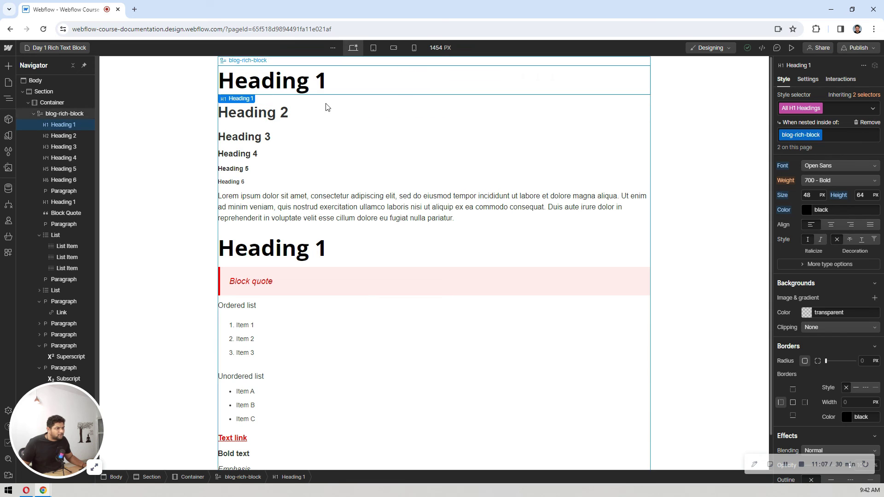